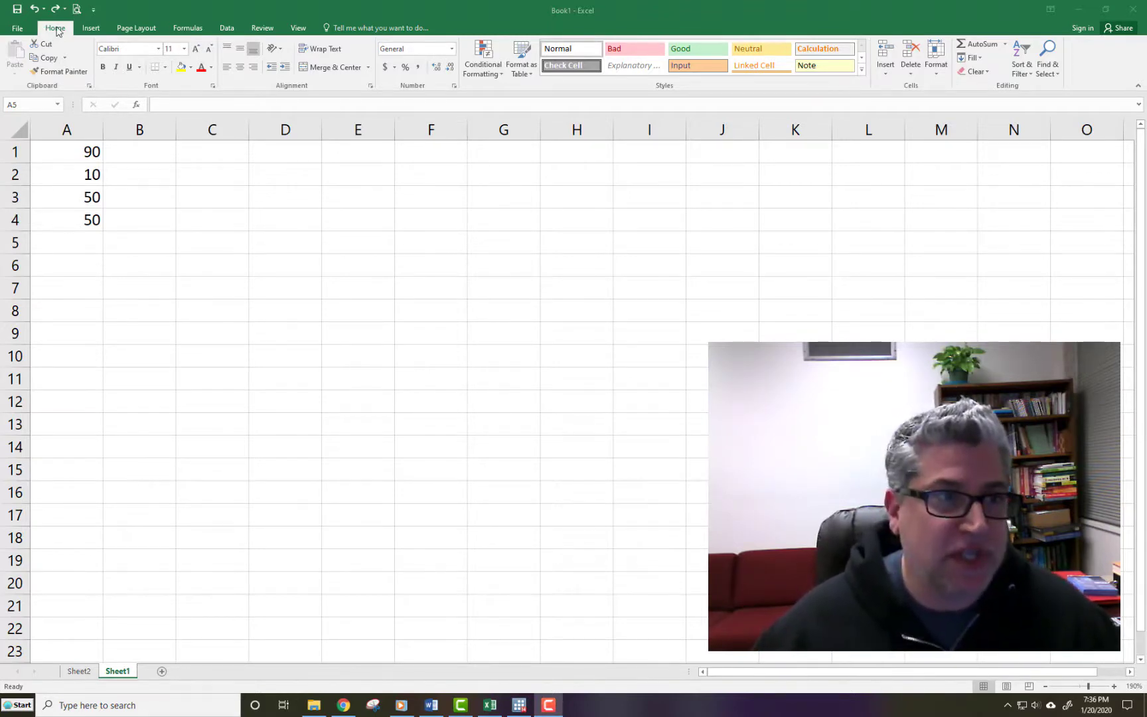
Step: Check the add-ins list in the program options for an active Analysis ToolPak
{"action": "left_click", "coordinate": [23, 33]}
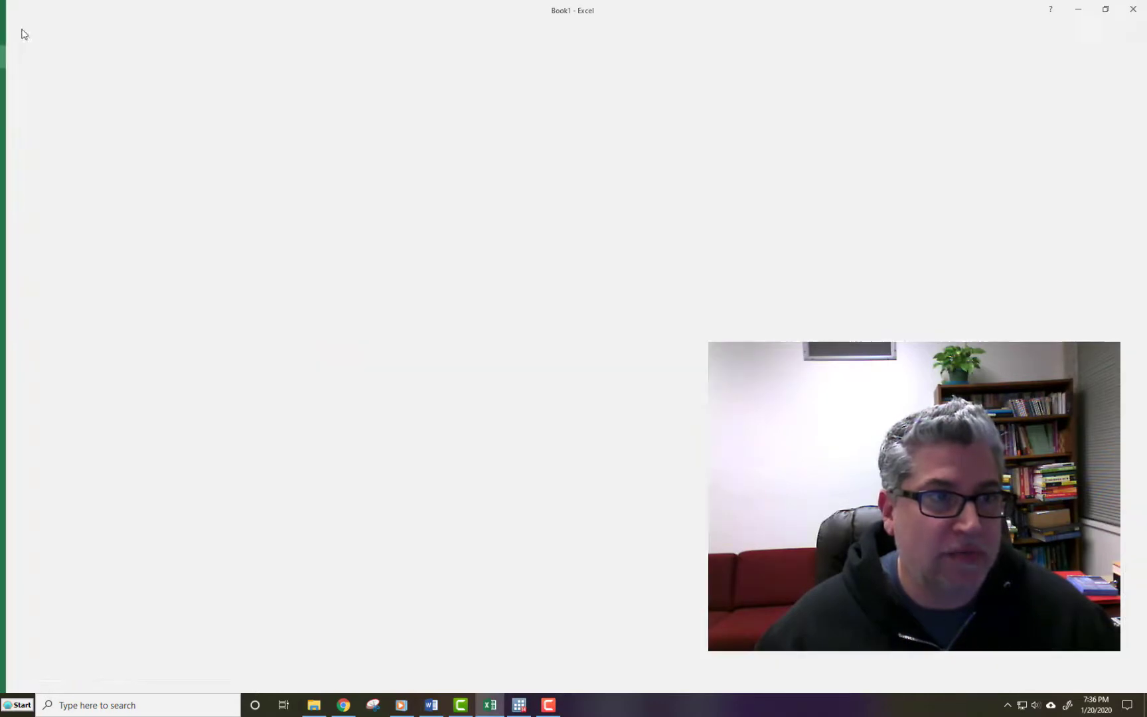
{"action": "key", "text": "Escape"}
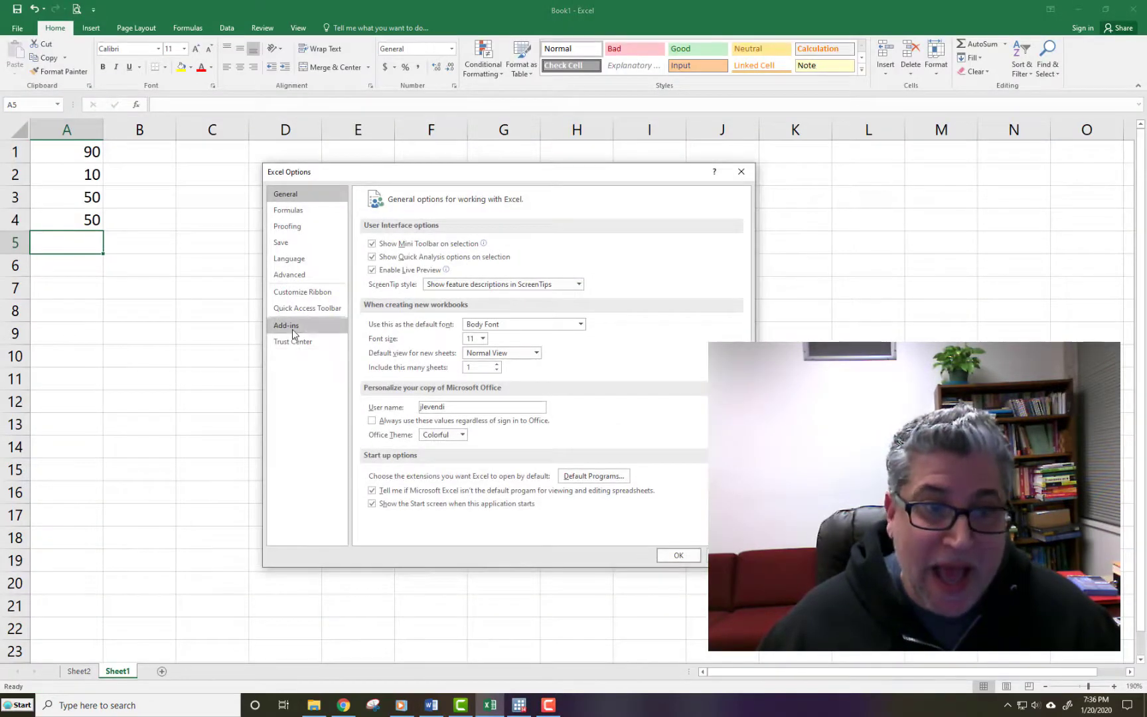
{"action": "left_click", "coordinate": [286, 326]}
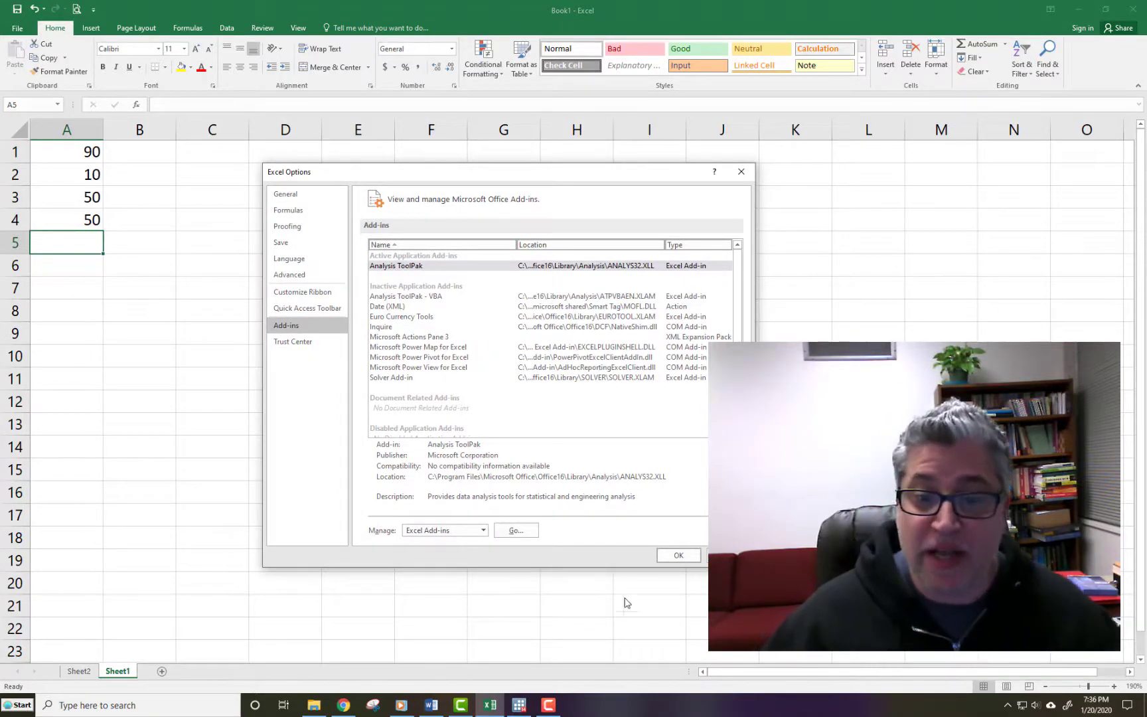
{"action": "left_click", "coordinate": [674, 556]}
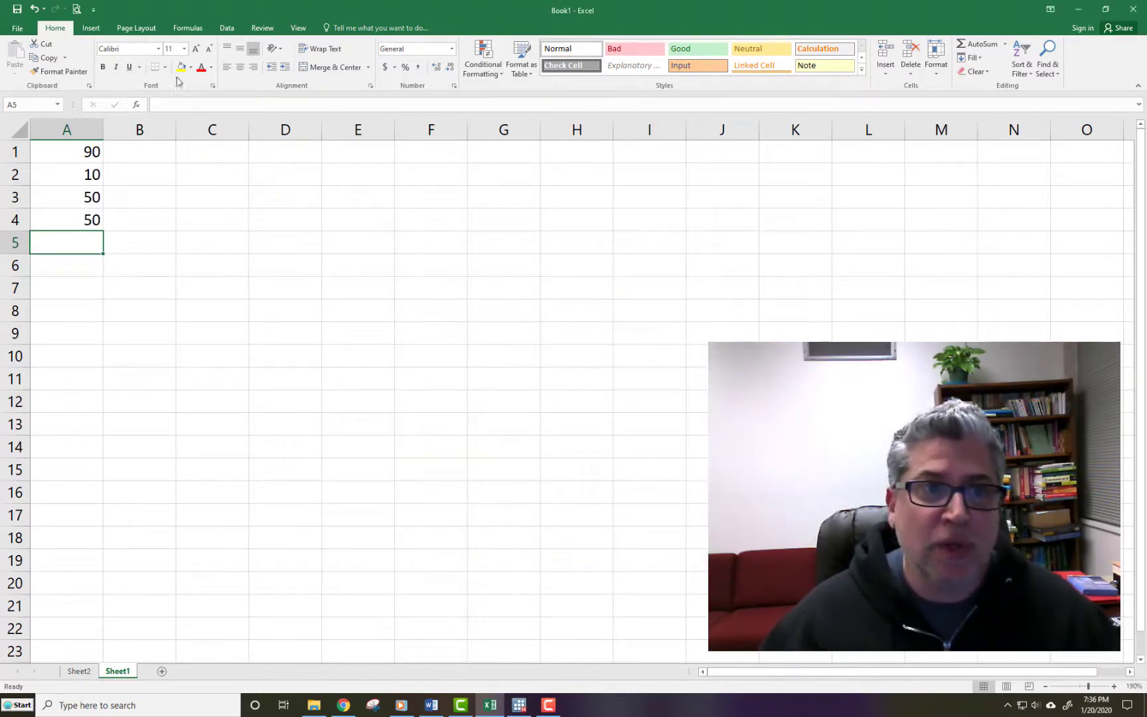
Step: Start the Descriptive Statistics tool from the data analysis tools
{"action": "left_click", "coordinate": [226, 27]}
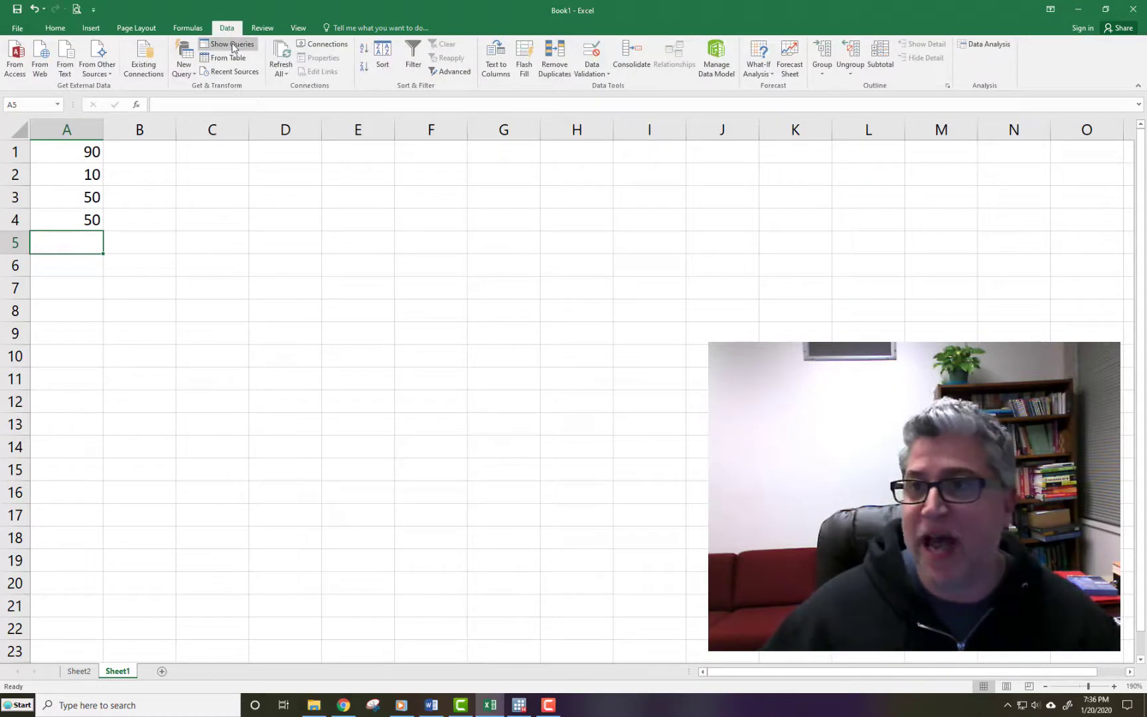
{"action": "left_click", "coordinate": [992, 45]}
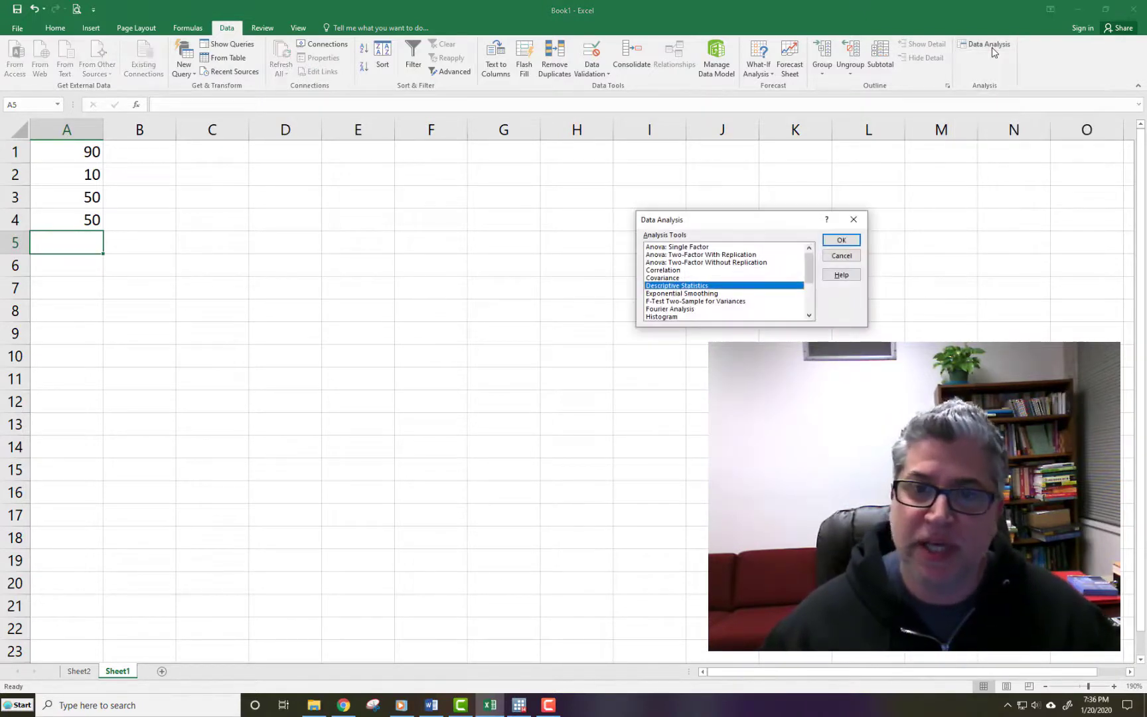
{"action": "mouse_move", "coordinate": [809, 265]}
{"action": "left_mouse_down"}
{"action": "mouse_move", "coordinate": [809, 295]}
{"action": "mouse_move", "coordinate": [810, 251]}
{"action": "left_mouse_up"}
{"action": "left_click", "coordinate": [681, 279]}
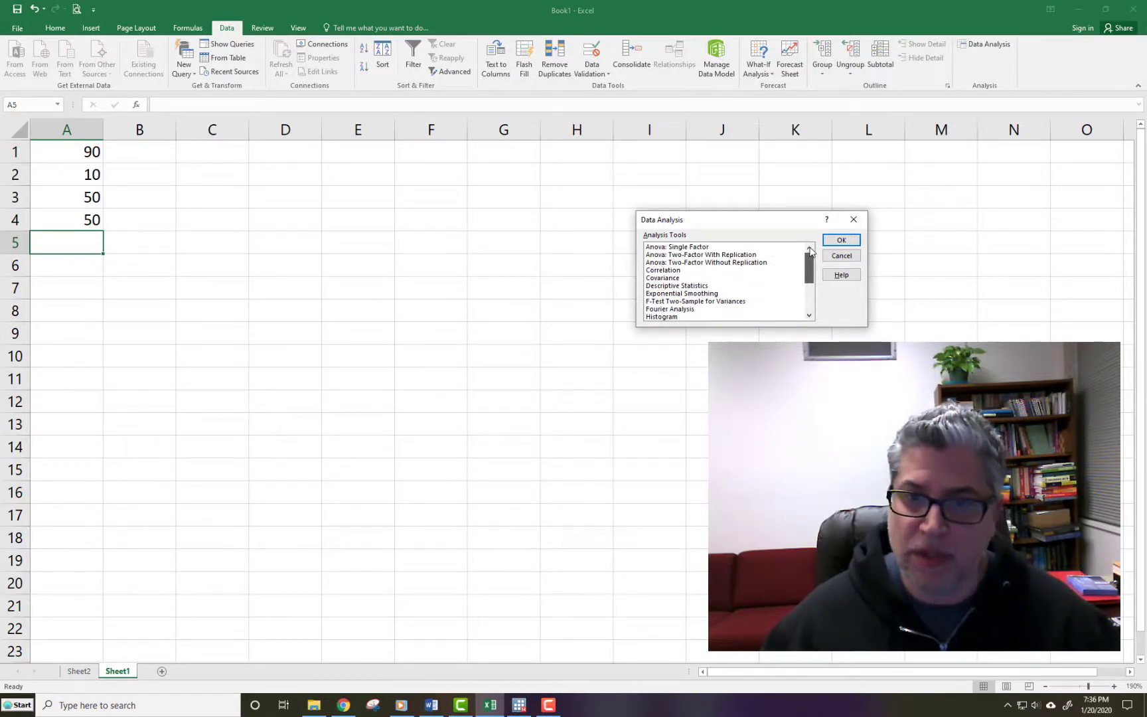
{"action": "left_click", "coordinate": [703, 288]}
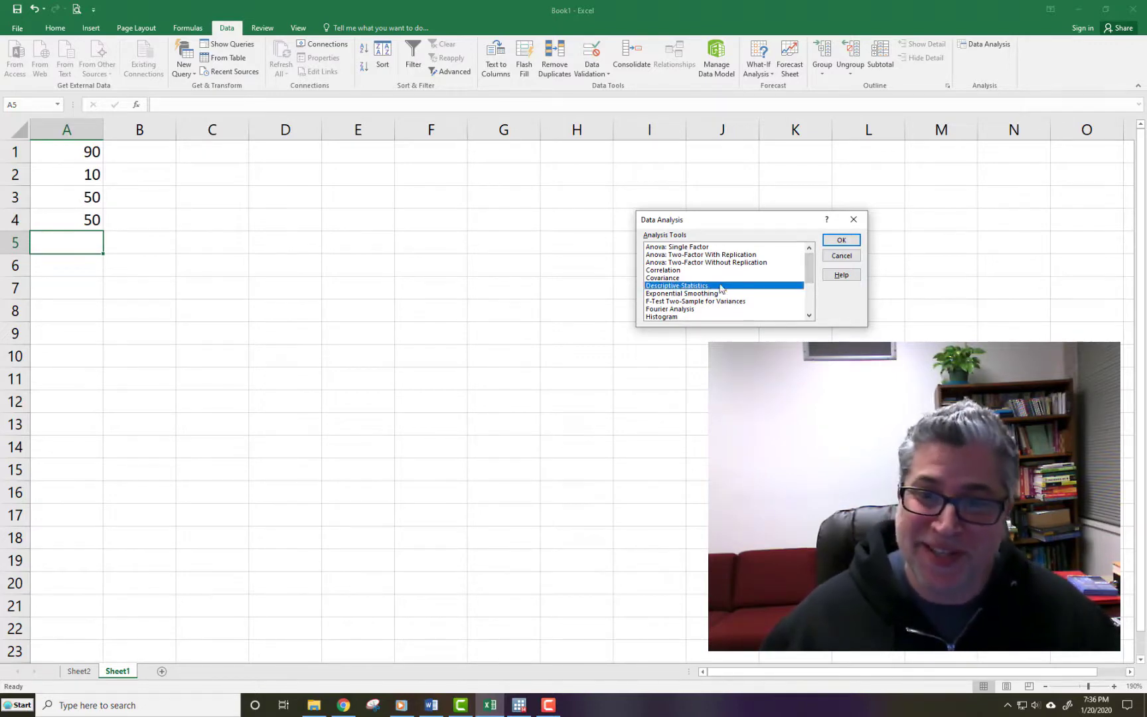
{"action": "left_click", "coordinate": [834, 243]}
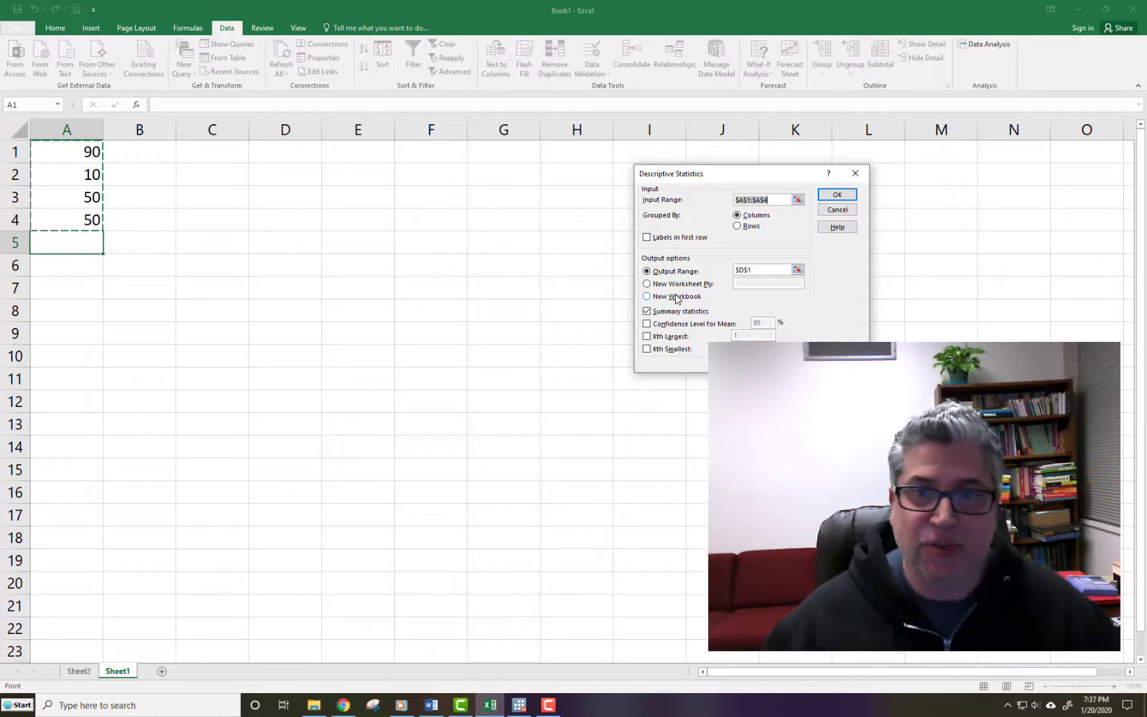
Step: Clear the input range for the descriptive statistics and set it to cells A1:A4
{"action": "left_click", "coordinate": [62, 175]}
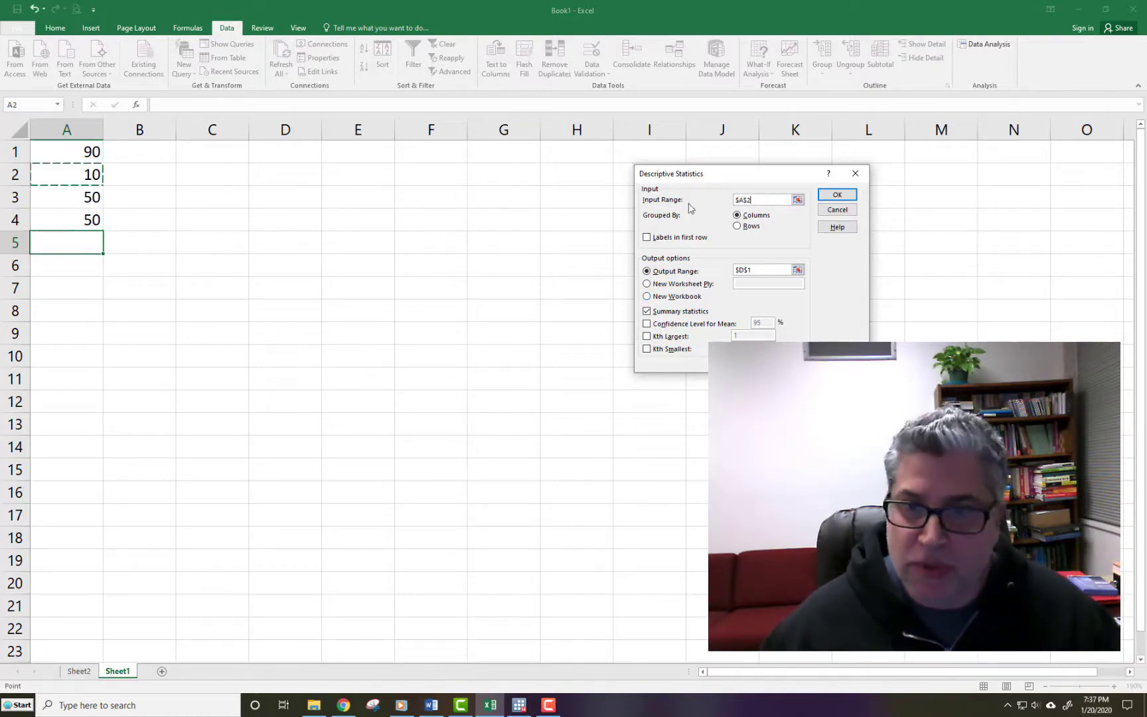
{"action": "left_click", "coordinate": [749, 199]}
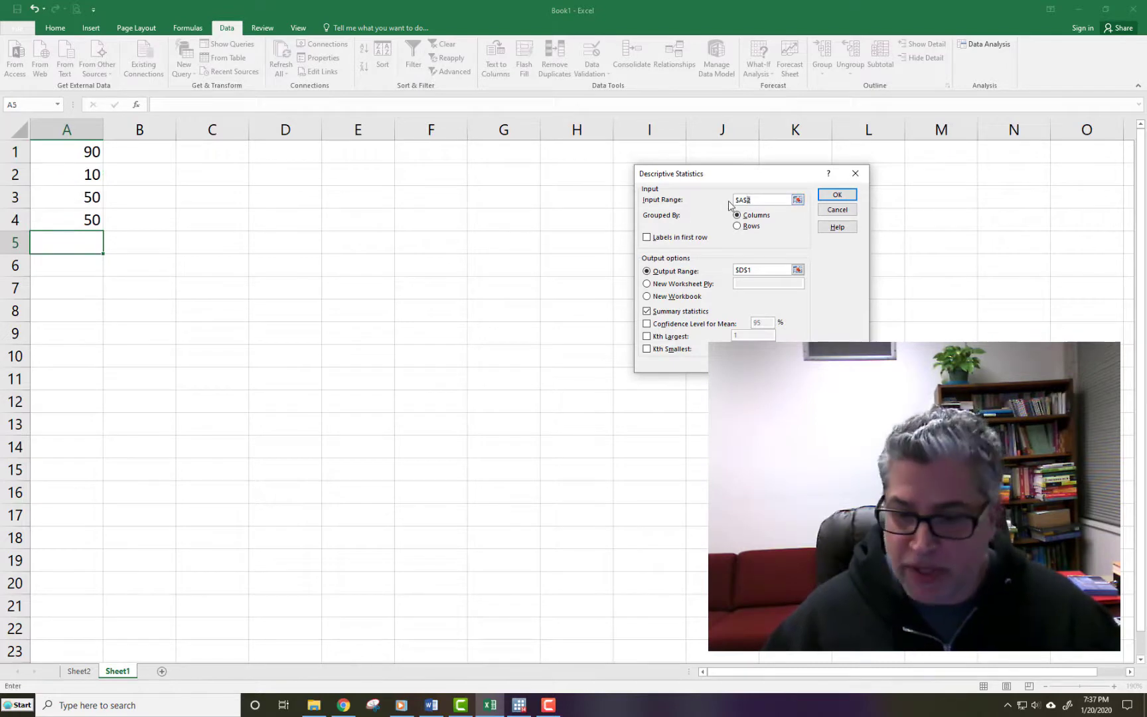
{"action": "key", "text": "BackSpace"}
{"action": "key", "text": "BackSpace"}
{"action": "key", "text": "BackSpace"}
{"action": "key", "text": "BackSpace"}
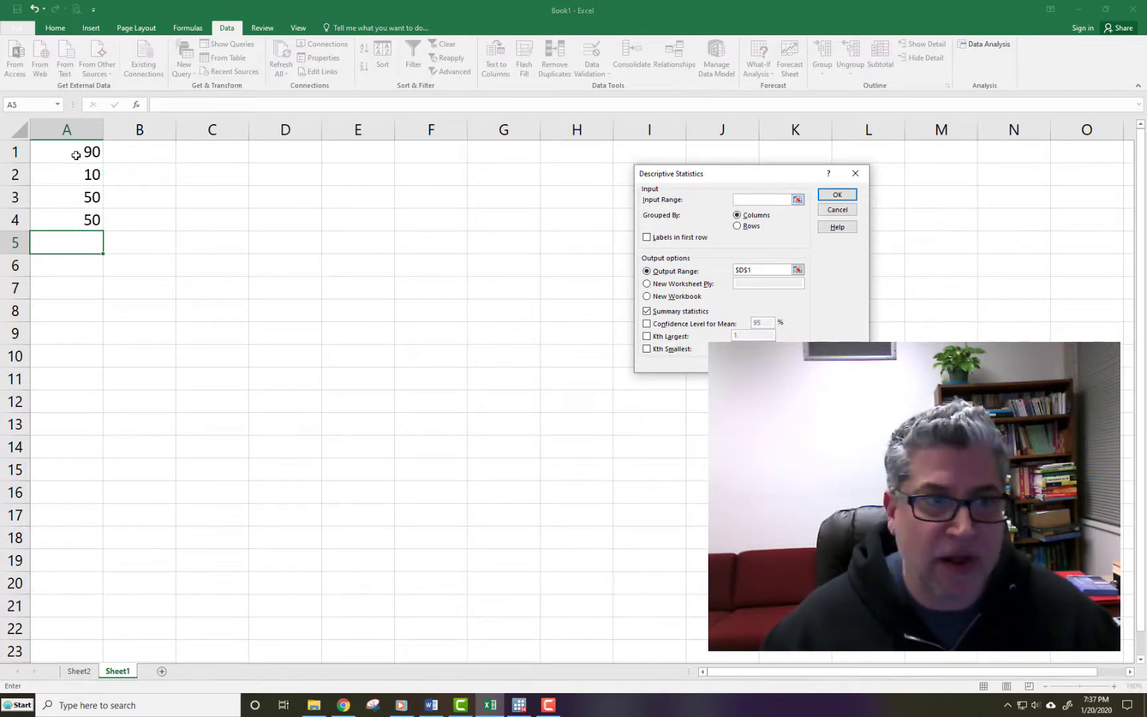
{"action": "left_click_drag", "start_coordinate": [77, 153], "coordinate": [80, 224]}
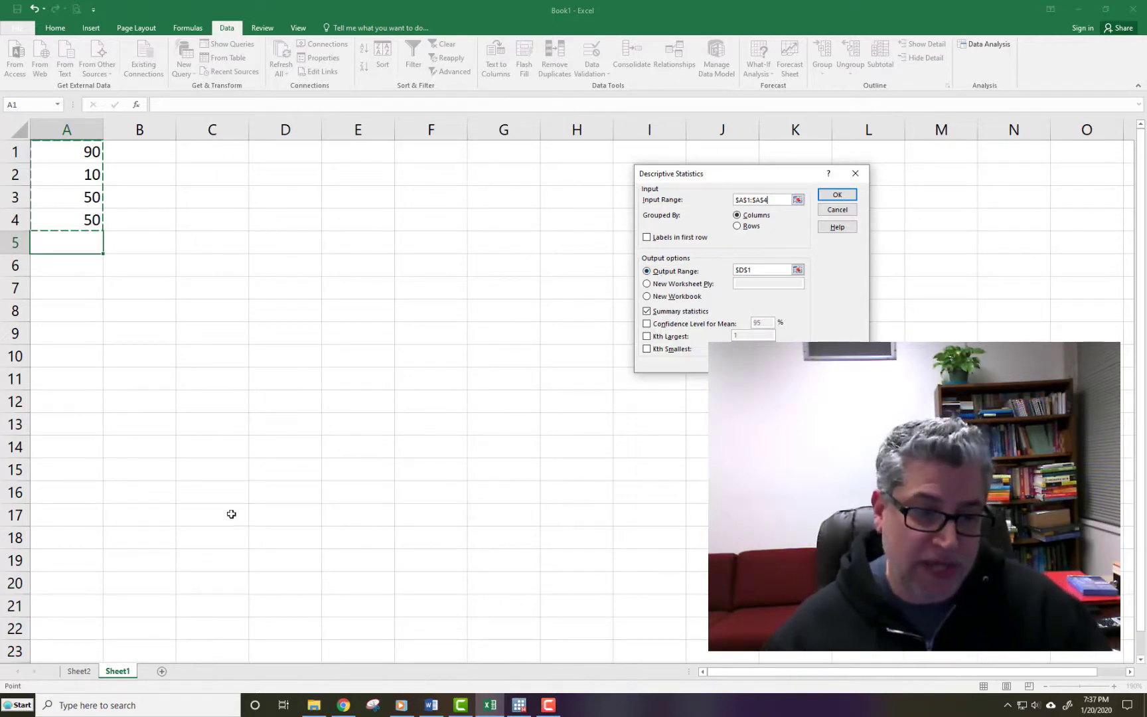
Step: View the statistics table on Sheet2 and return to Sheet1
{"action": "left_click", "coordinate": [79, 671]}
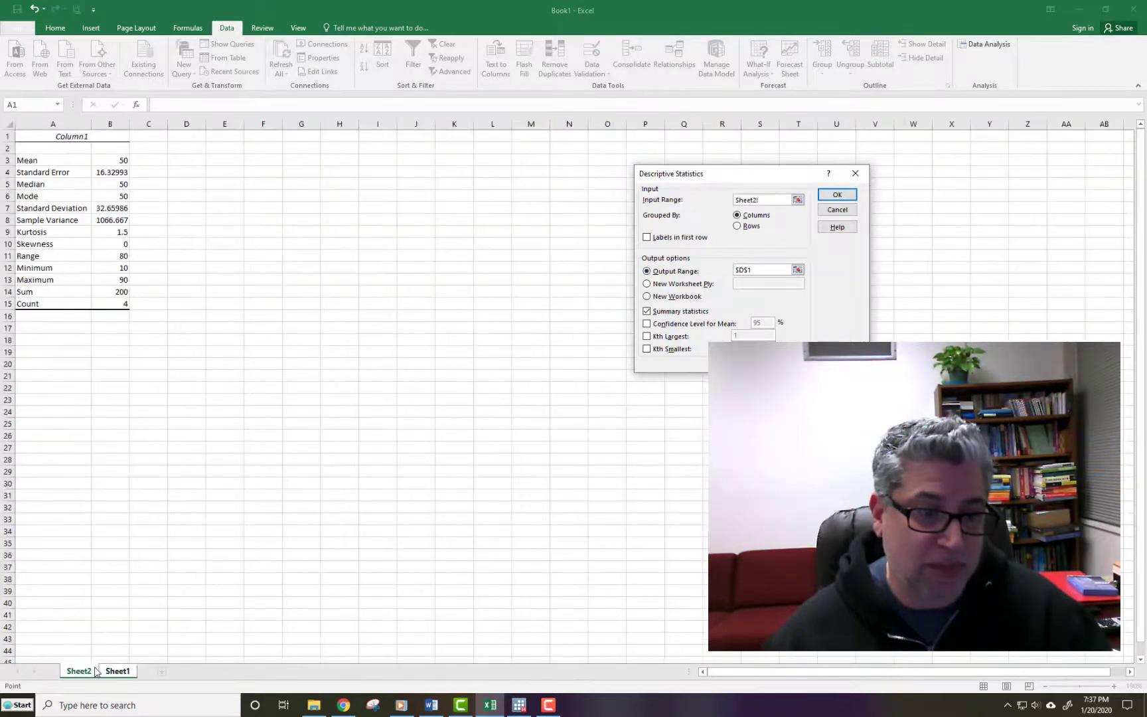
{"action": "left_click", "coordinate": [114, 671]}
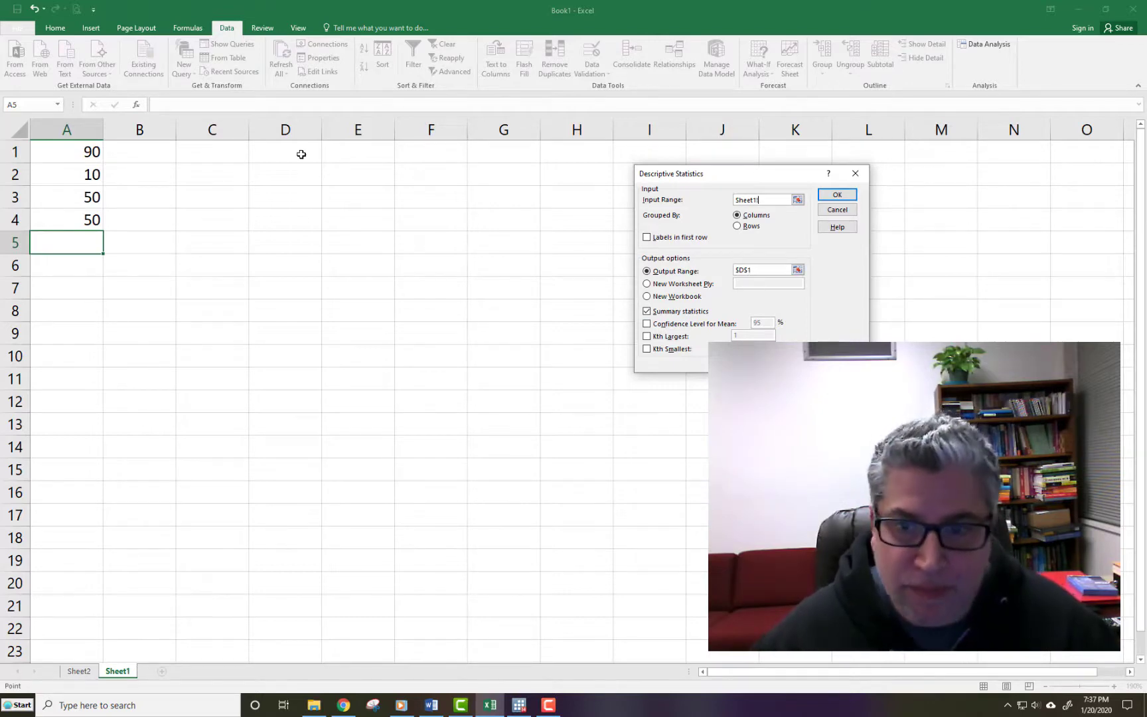
Step: Set the output range to cell D1 on Sheet1, with summary statistics enabled
{"action": "left_click_drag", "start_coordinate": [764, 271], "coordinate": [736, 272]}
{"action": "key", "text": "BackSpace"}
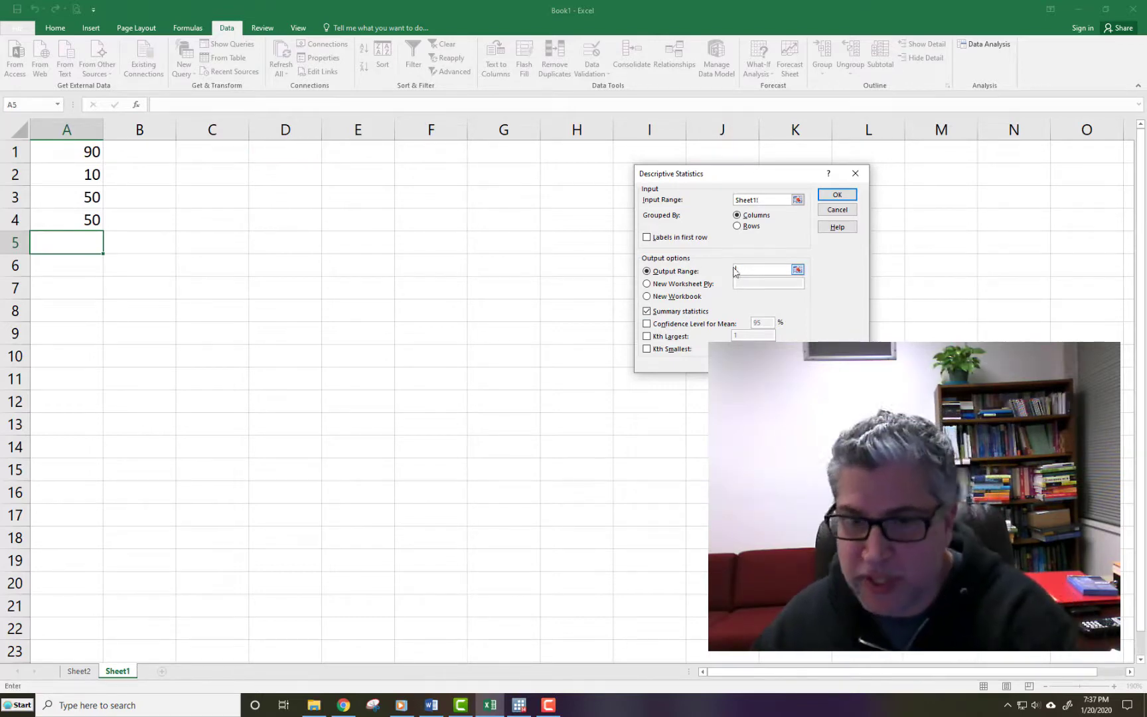
{"action": "left_click", "coordinate": [285, 160]}
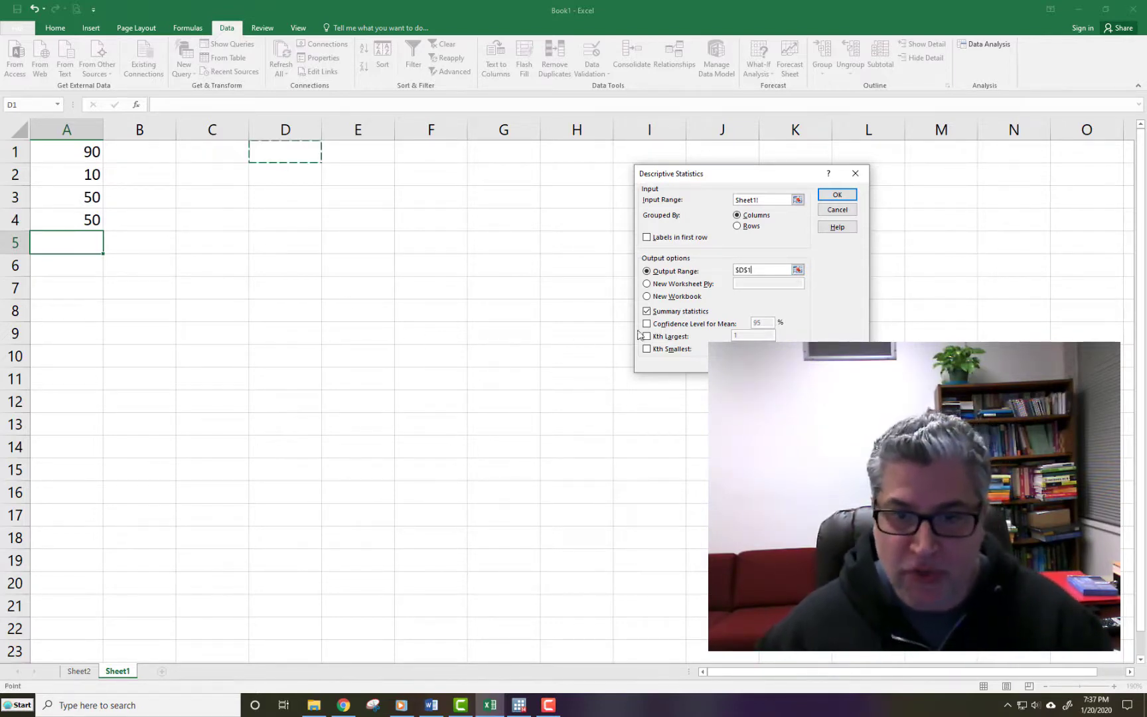
{"action": "left_click", "coordinate": [646, 312]}
{"action": "left_click", "coordinate": [647, 312]}
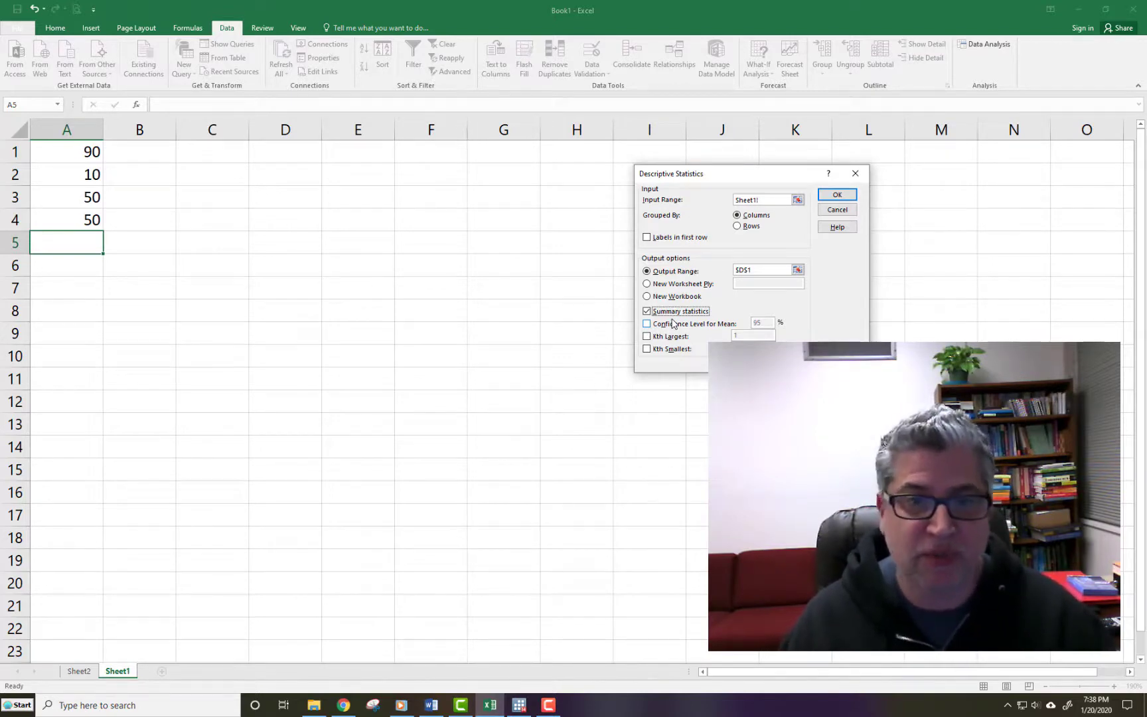
Step: Set the input range to cells A1:A4 and generate the descriptive statistics
{"action": "left_click", "coordinate": [829, 198]}
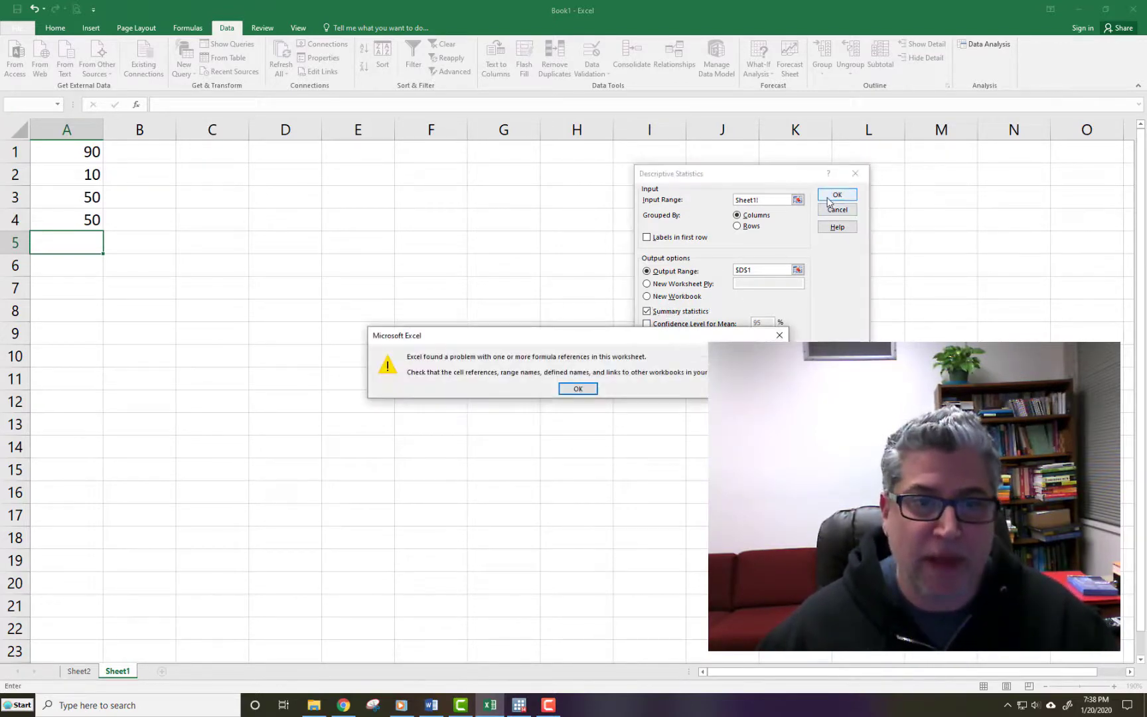
{"action": "left_click", "coordinate": [578, 390]}
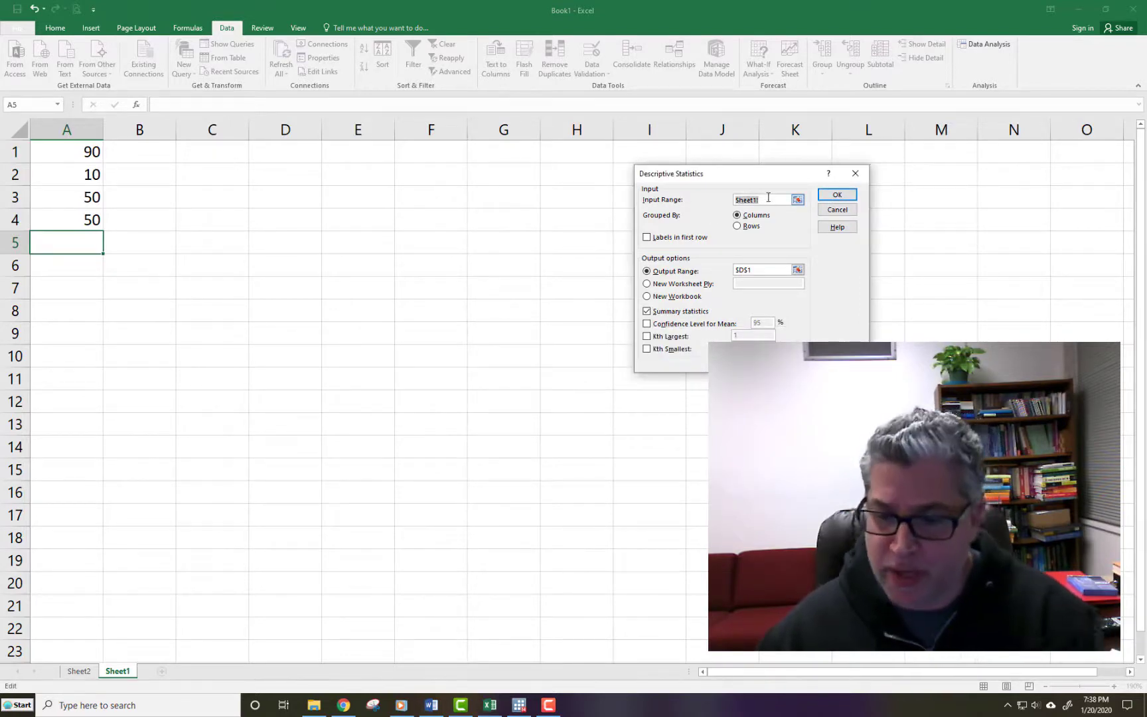
{"action": "key", "text": "BackSpace"}
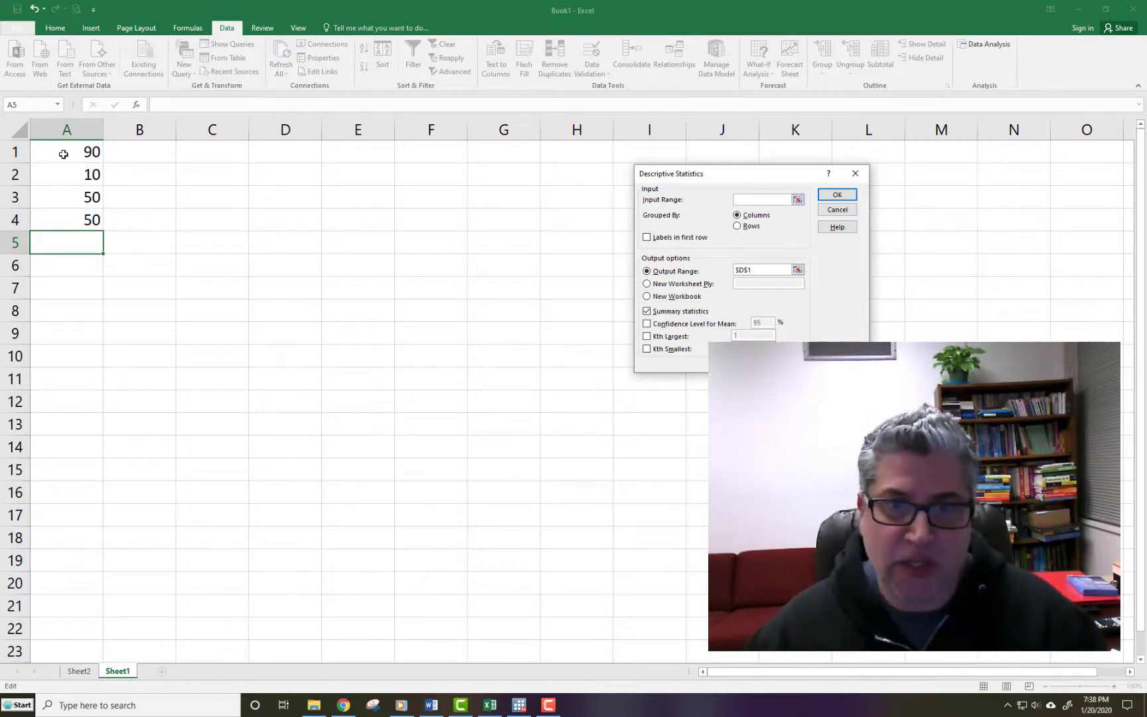
{"action": "left_click_drag", "start_coordinate": [64, 149], "coordinate": [65, 223]}
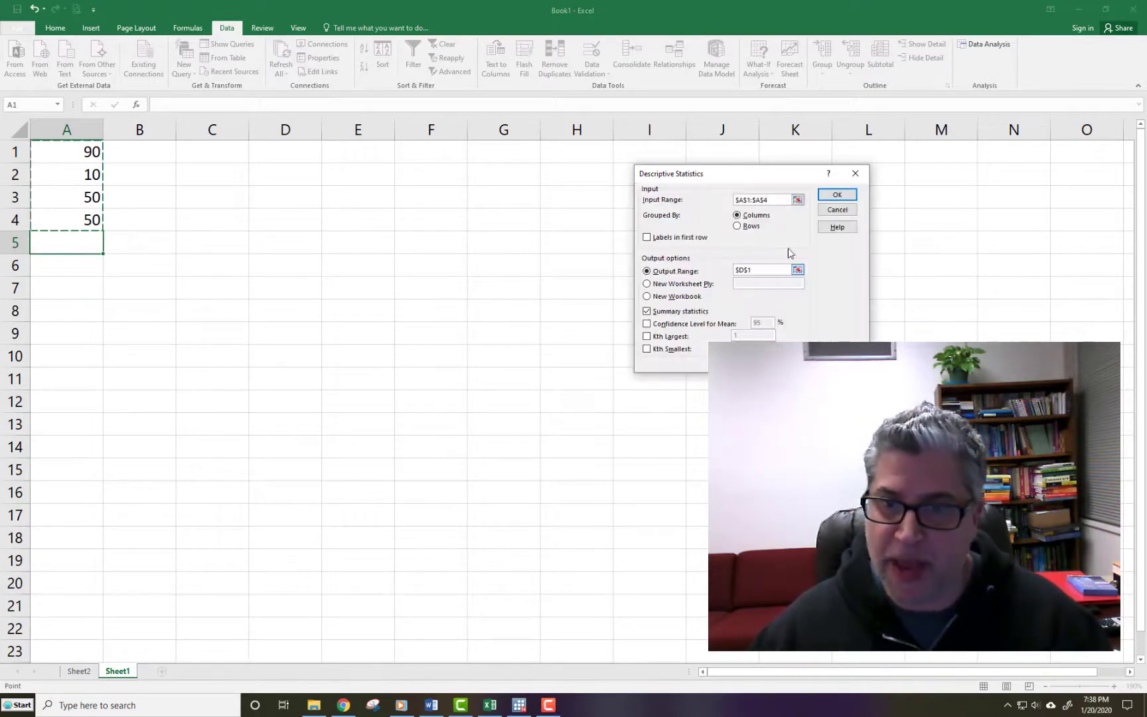
{"action": "left_click", "coordinate": [827, 196]}
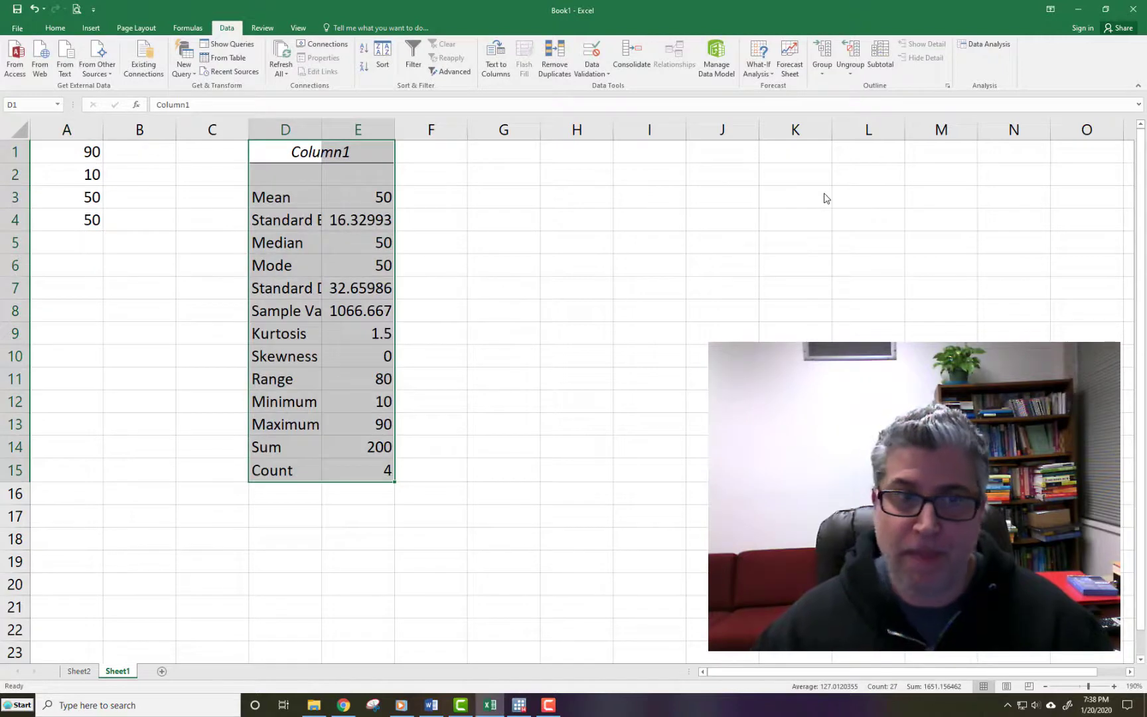
Step: Autofit column D to its statistic labels and deselect the output table
{"action": "double_click", "coordinate": [321, 129]}
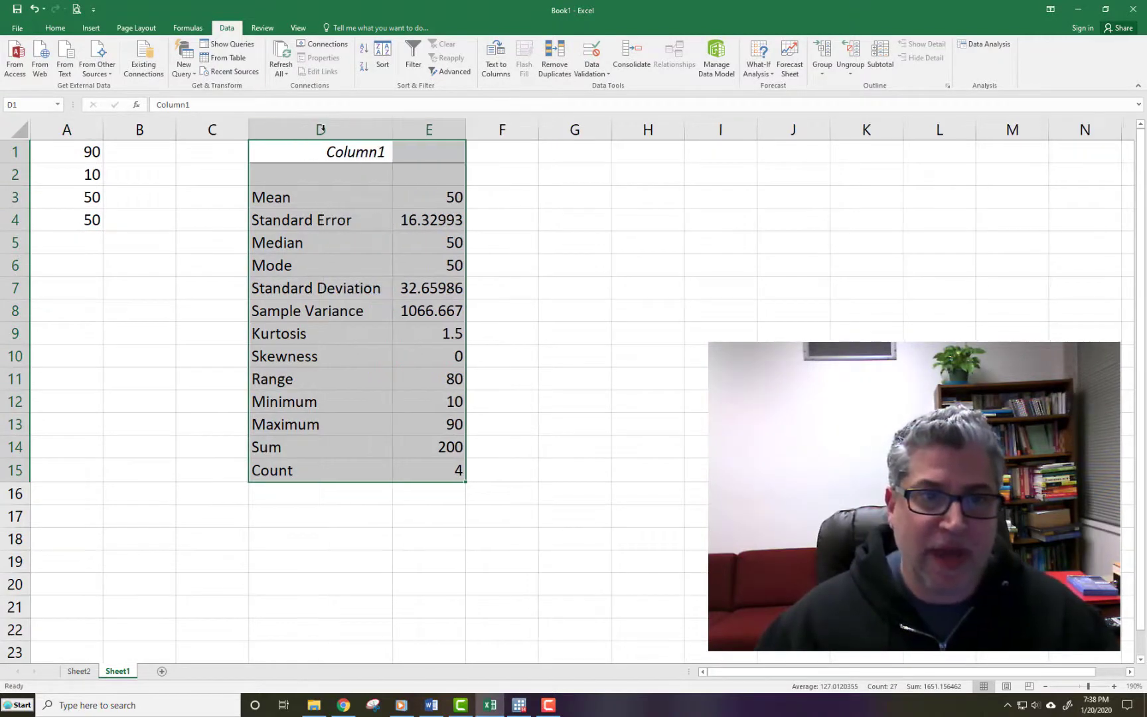
{"action": "left_click", "coordinate": [569, 209]}
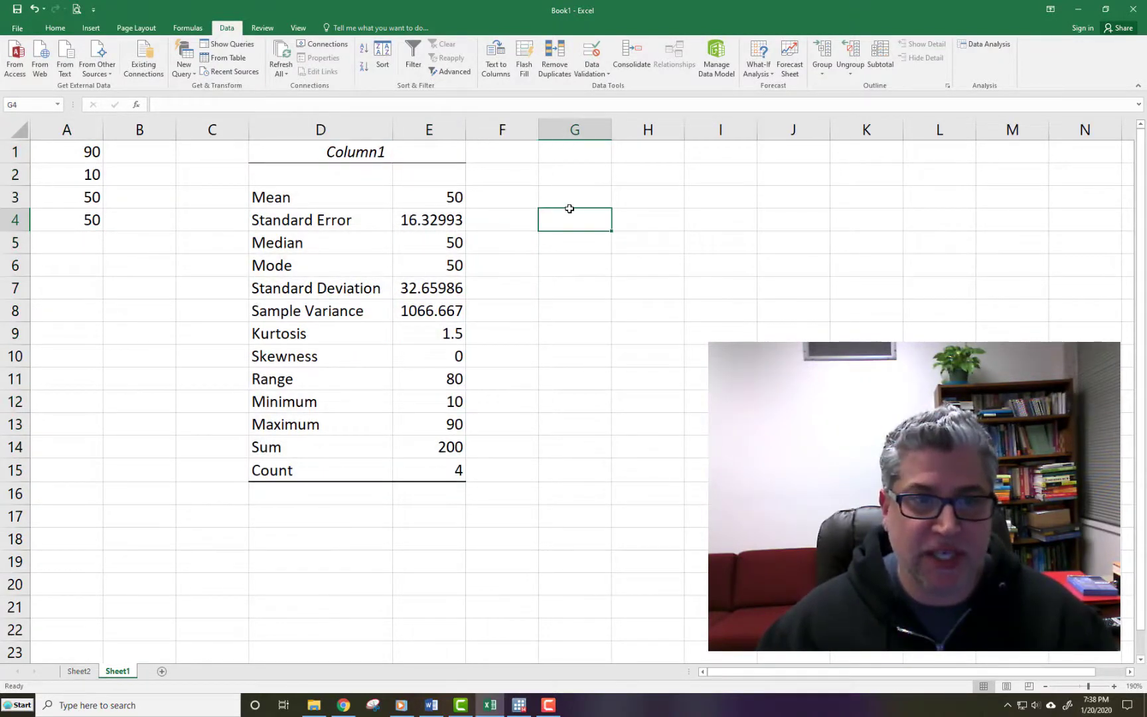
Step: Examine the mean and standard error in the output table against the source values in column A
{"action": "left_click", "coordinate": [420, 198]}
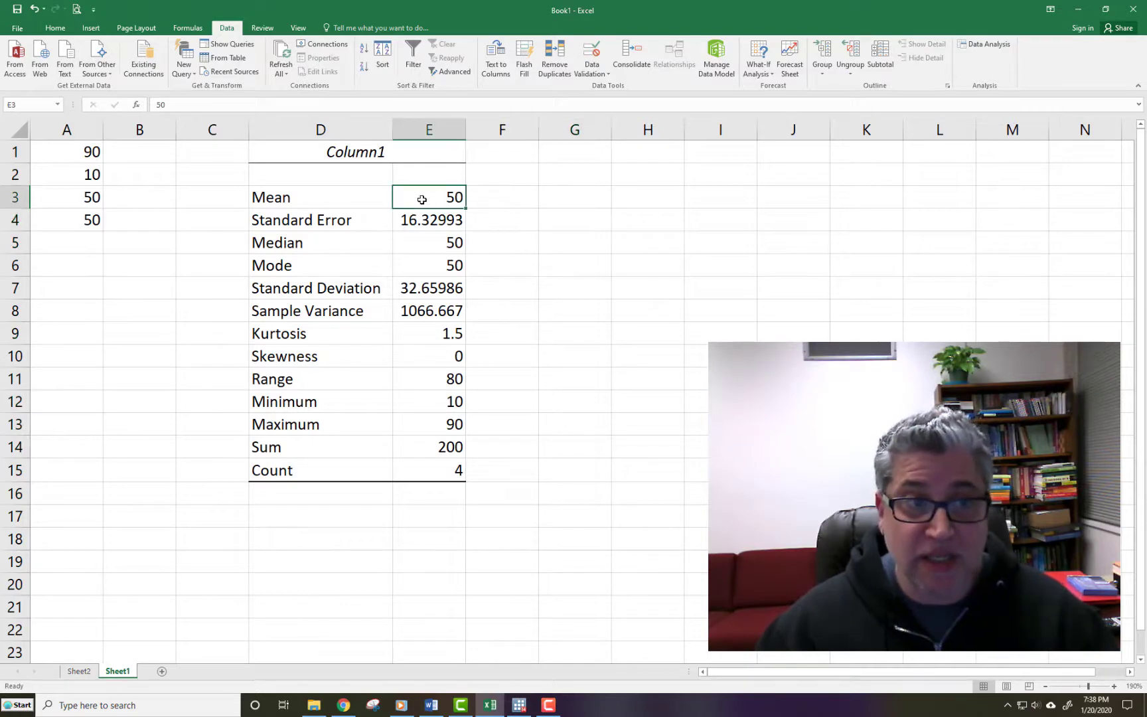
{"action": "left_click", "coordinate": [81, 153]}
{"action": "left_click", "coordinate": [79, 176]}
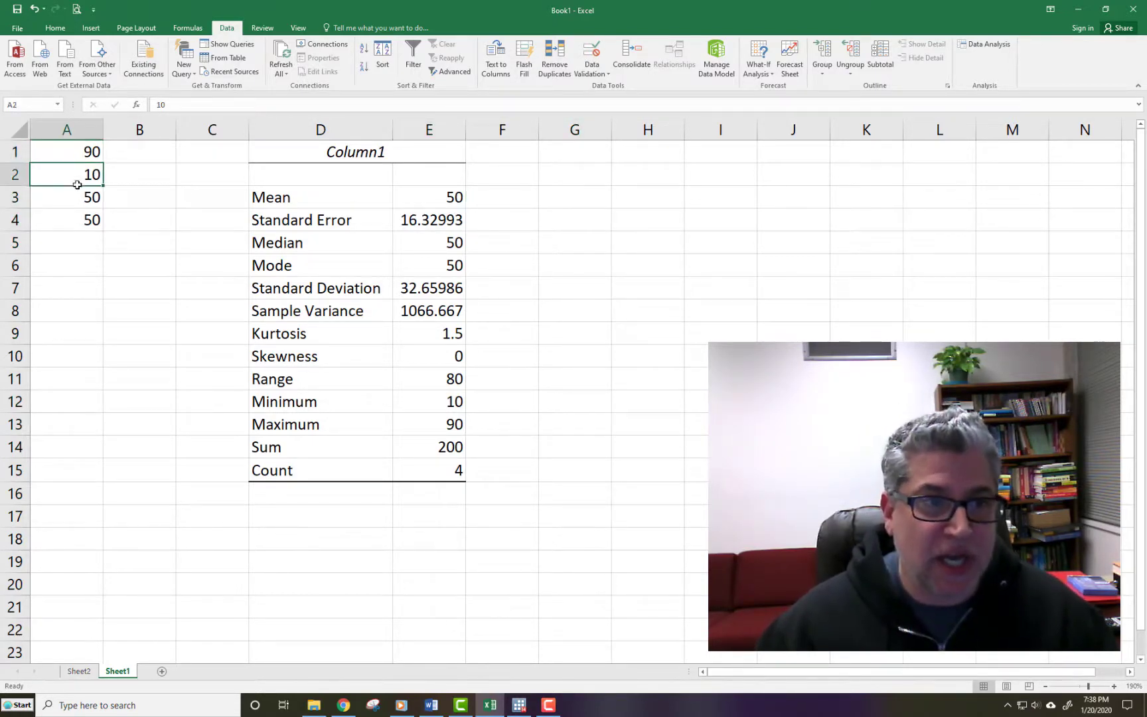
{"action": "left_click_drag", "start_coordinate": [77, 199], "coordinate": [77, 218]}
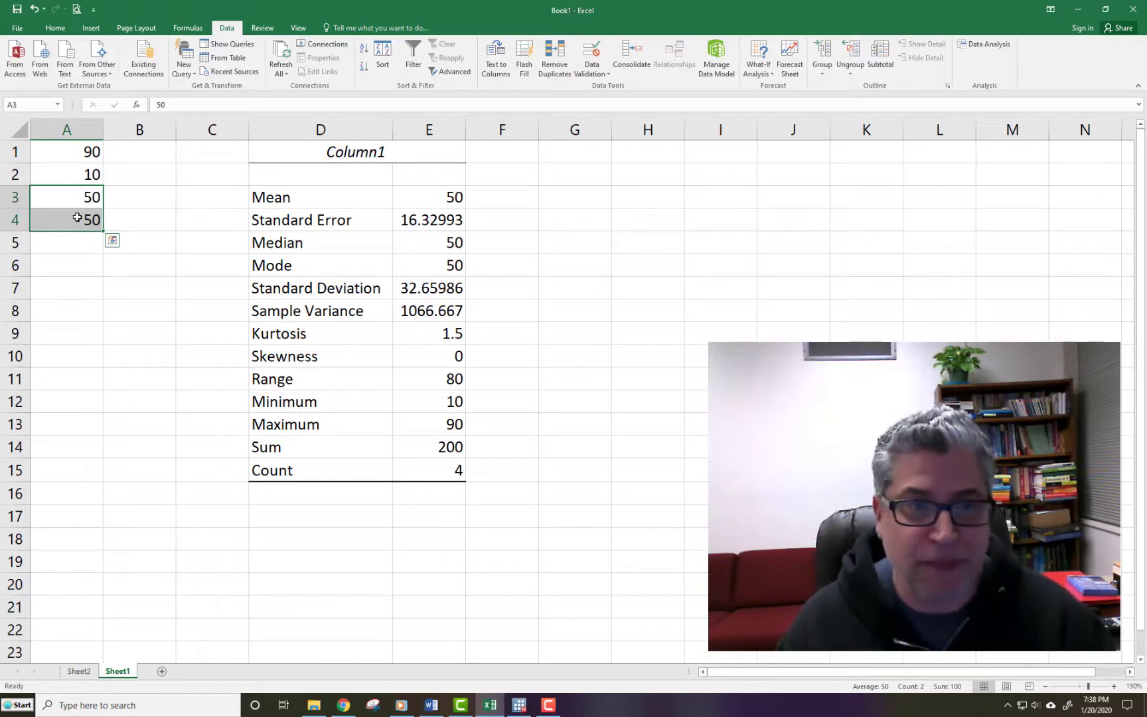
{"action": "left_click", "coordinate": [430, 224]}
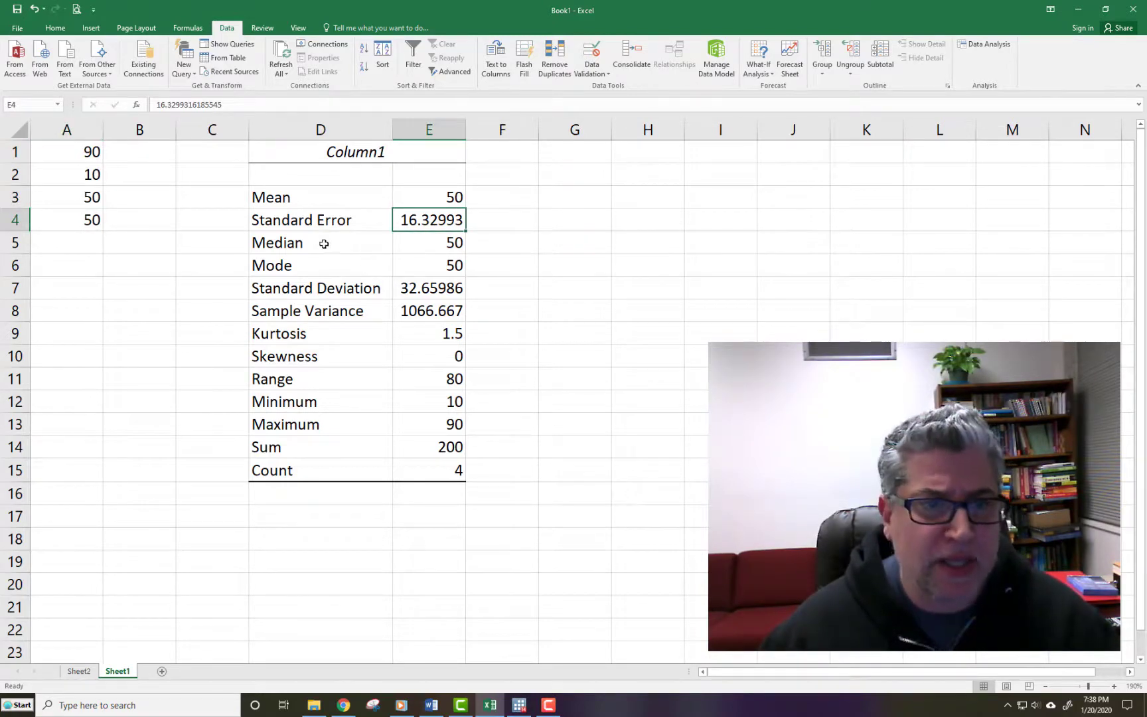
{"action": "left_click", "coordinate": [352, 221]}
{"action": "left_click_drag", "start_coordinate": [353, 221], "coordinate": [410, 221]}
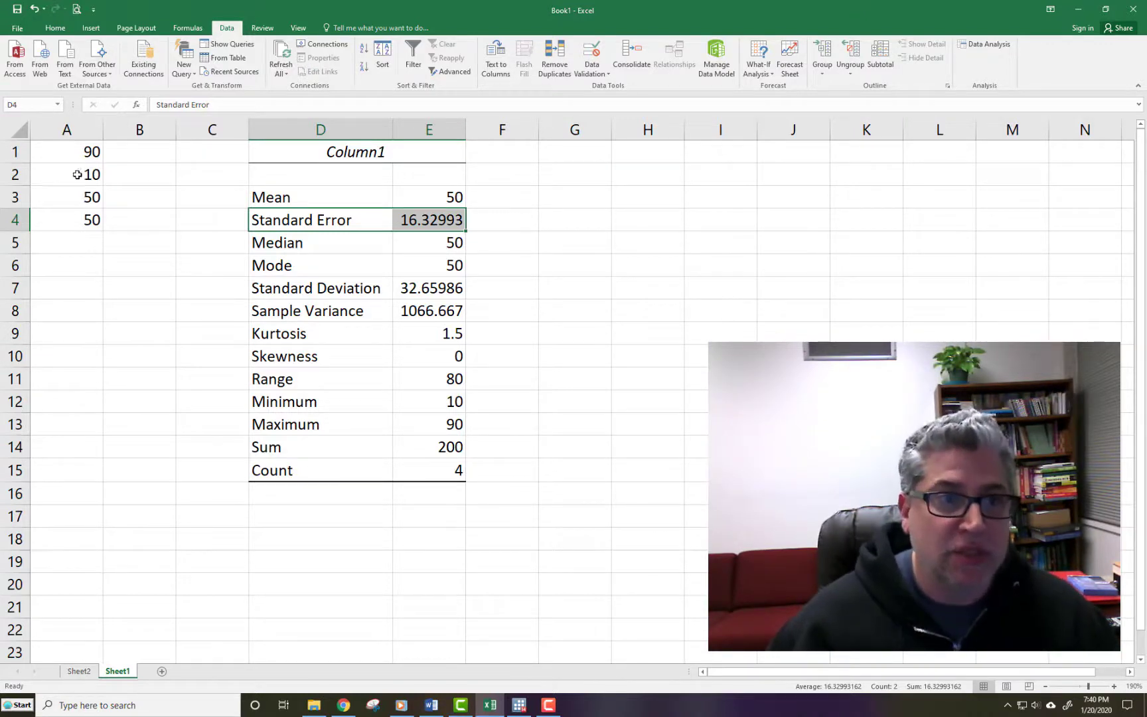
Step: Compare the maximum, minimum and sum in the output table with the data in cells A1:A4
{"action": "left_click_drag", "start_coordinate": [72, 150], "coordinate": [72, 172]}
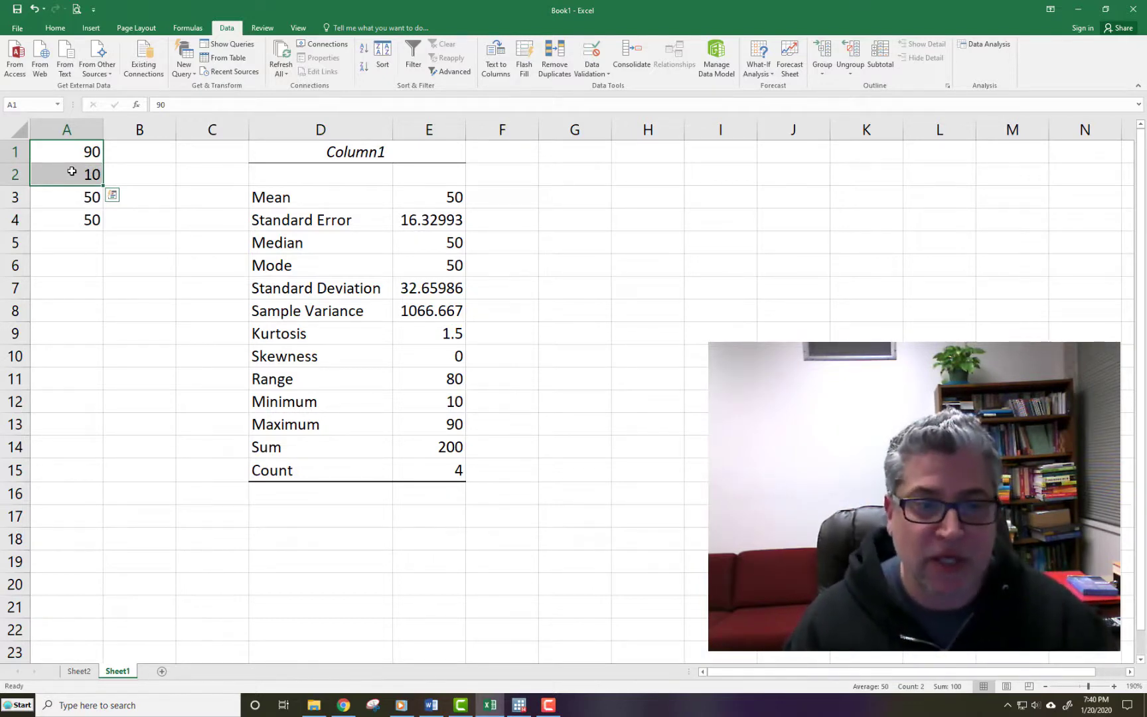
{"action": "left_click", "coordinate": [439, 424]}
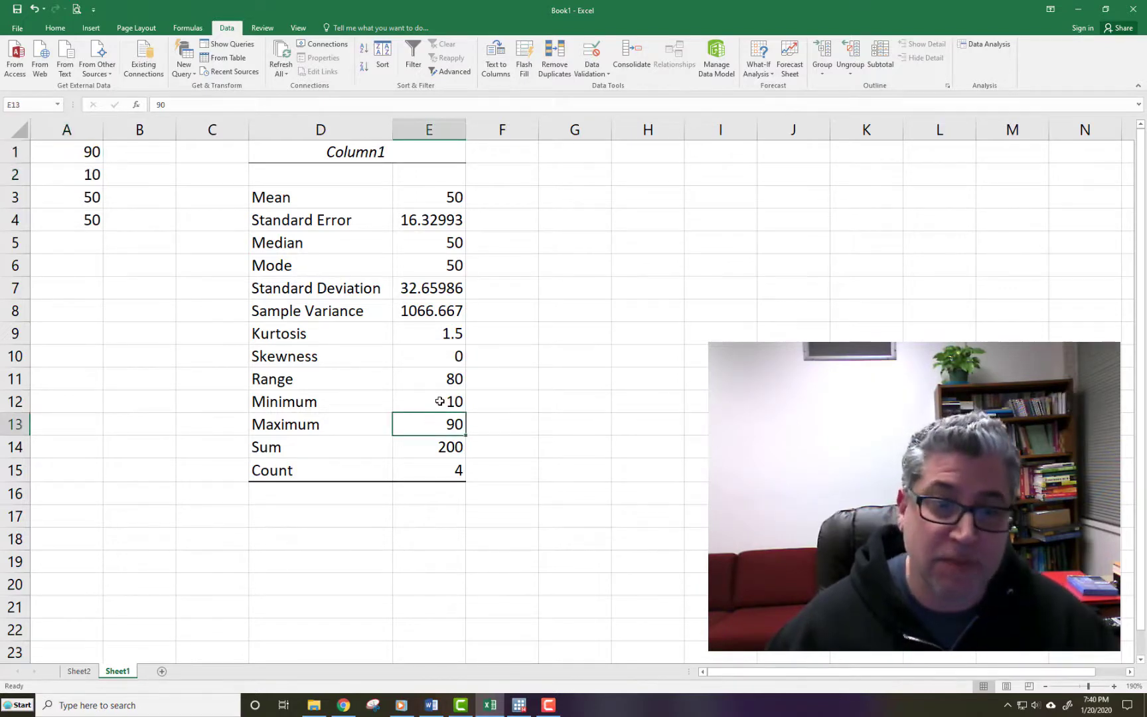
{"action": "left_click", "coordinate": [439, 401]}
{"action": "left_click", "coordinate": [440, 452]}
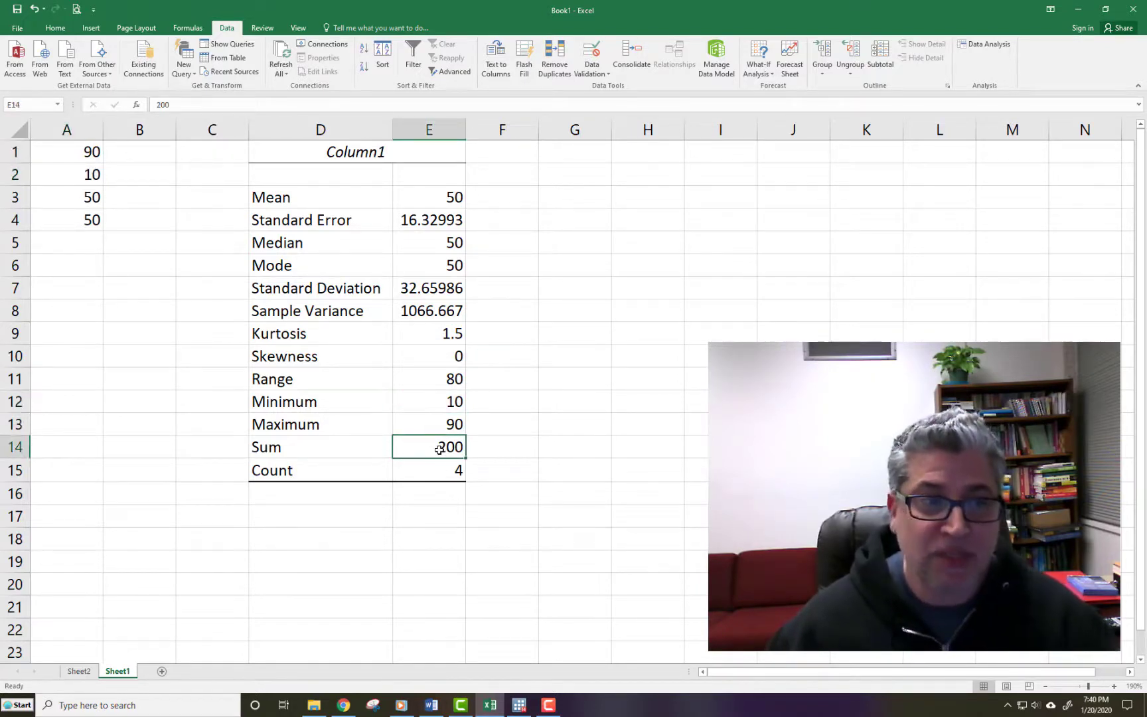
{"action": "left_click_drag", "start_coordinate": [57, 154], "coordinate": [59, 220]}
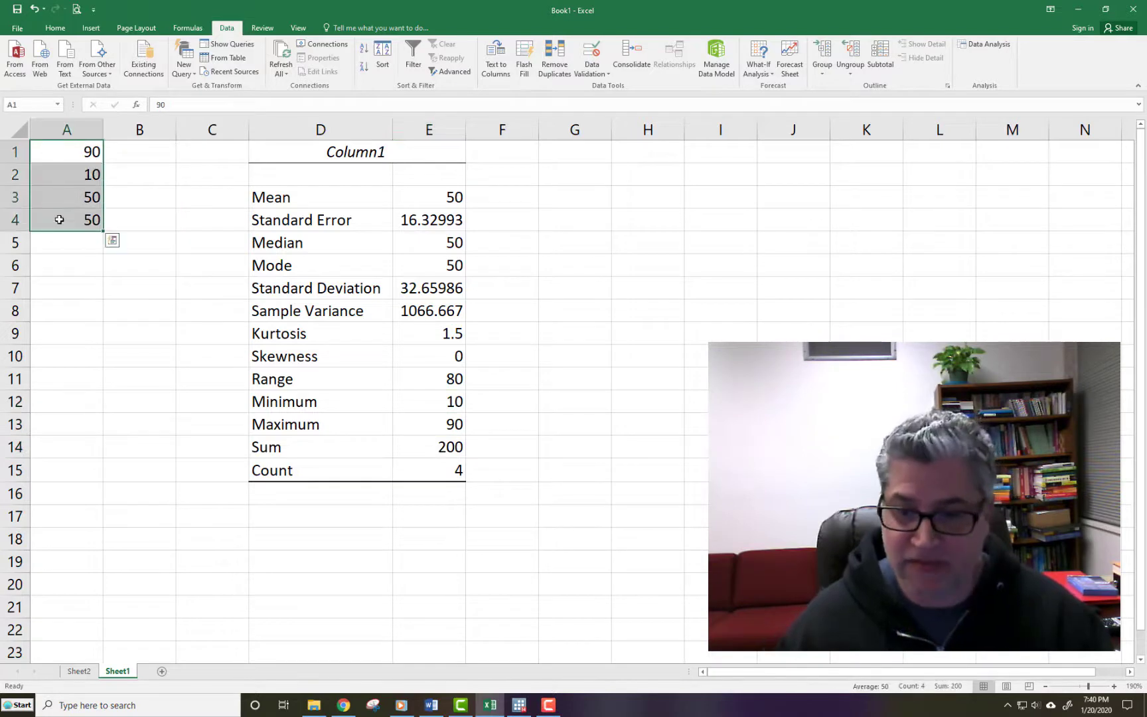
{"action": "left_click", "coordinate": [126, 303]}
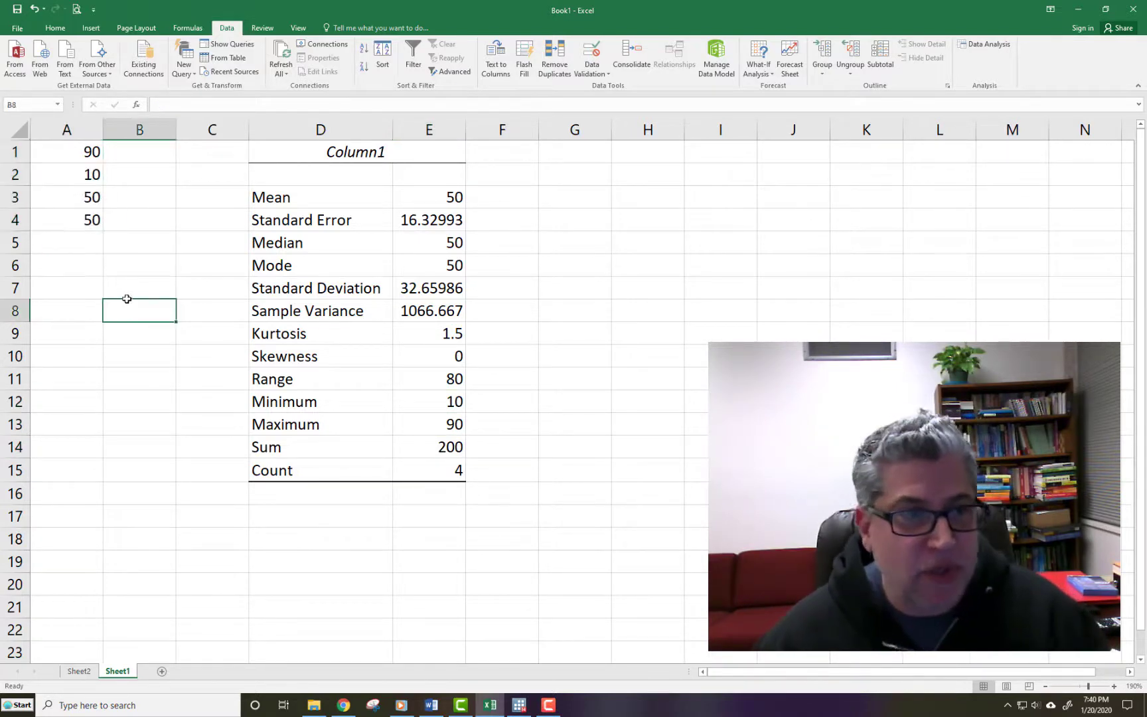
Step: Compare the count in the output table with the data in A1:A4, and relate the sum and count to the mean
{"action": "left_click_drag", "start_coordinate": [81, 157], "coordinate": [78, 220]}
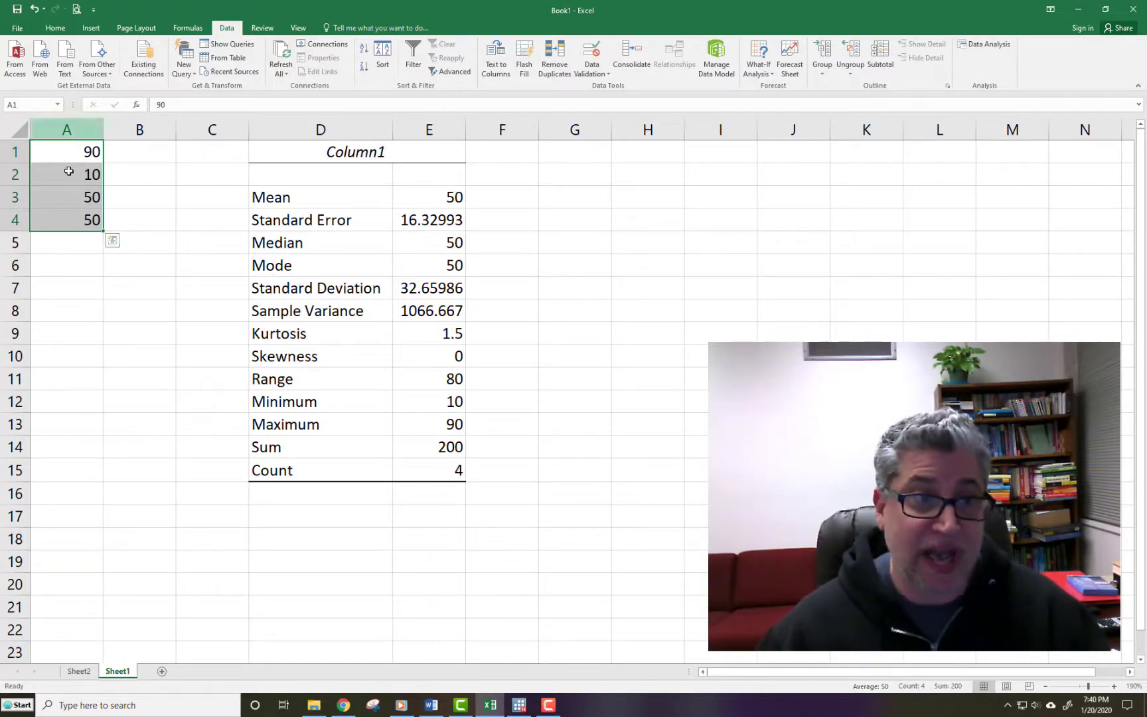
{"action": "left_click", "coordinate": [453, 471]}
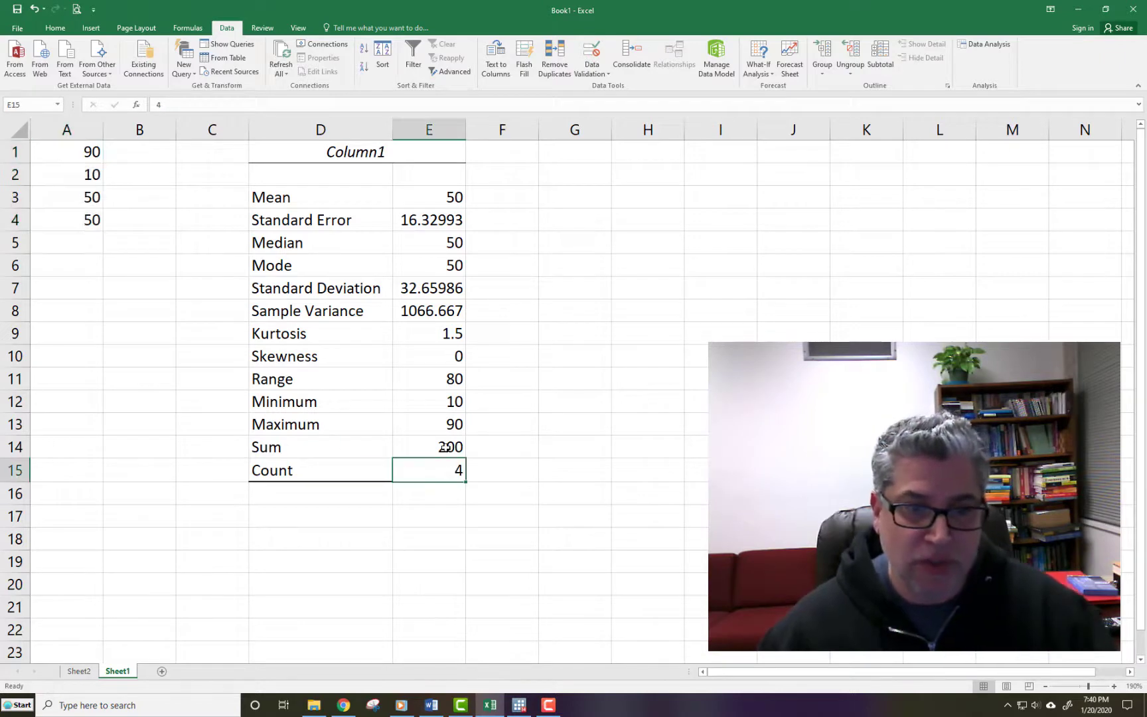
{"action": "left_click_drag", "start_coordinate": [300, 441], "coordinate": [401, 464]}
{"action": "left_click", "coordinate": [371, 472], "text": "ctrl"}
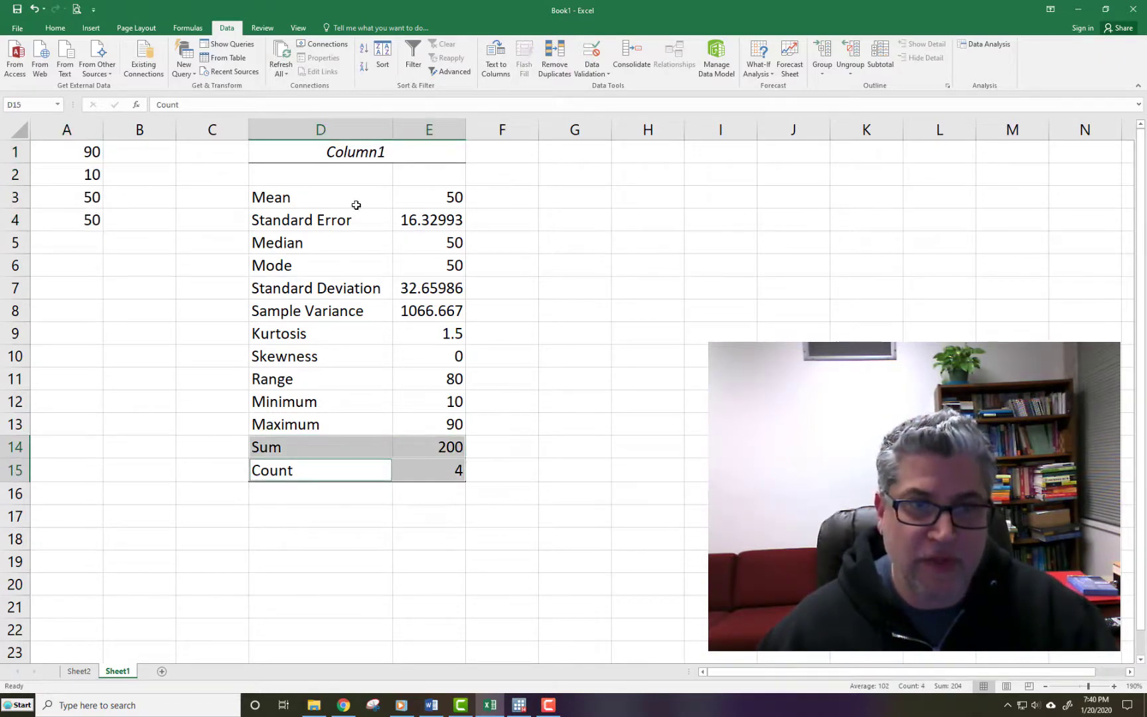
{"action": "left_click_drag", "start_coordinate": [357, 203], "coordinate": [406, 204]}
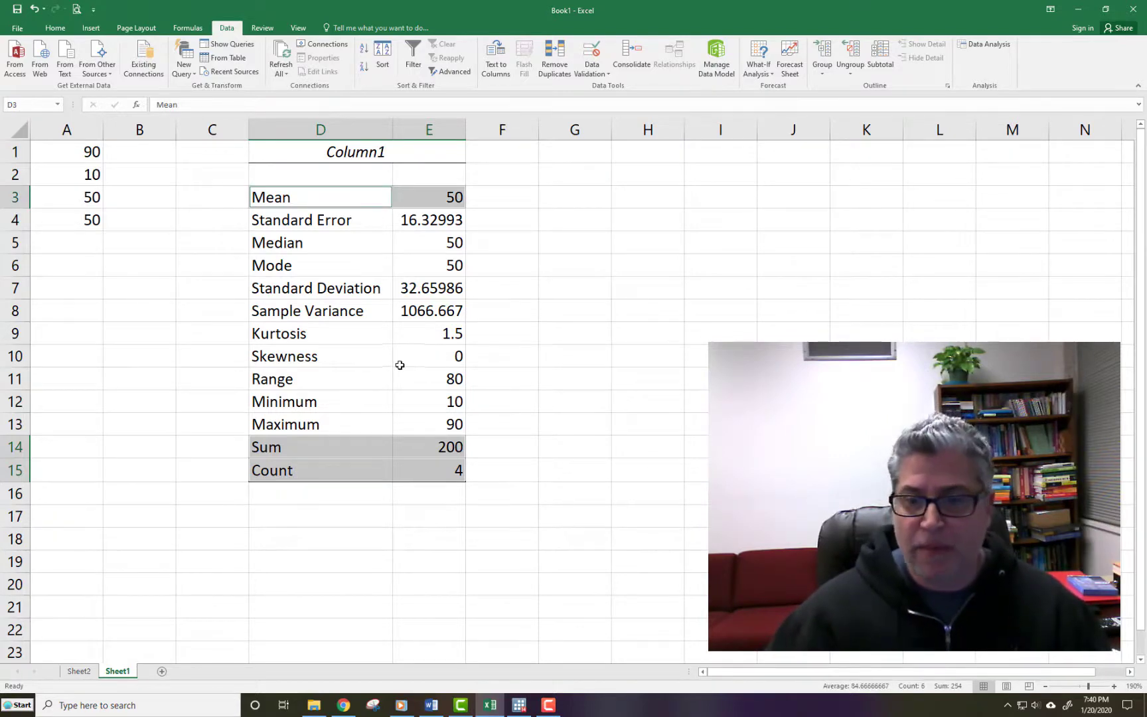
{"action": "left_click", "coordinate": [899, 654]}
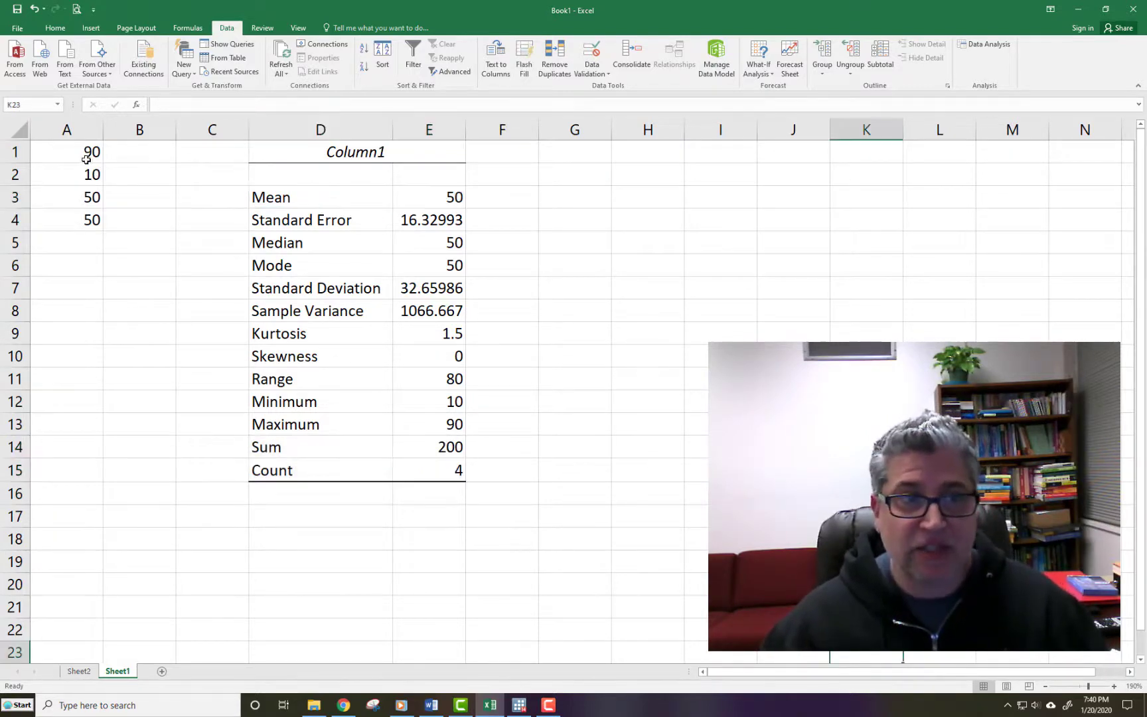
Step: Review the source values in cells A1:A4 once more, ending with an empty cell beside the output table selected
{"action": "left_click_drag", "start_coordinate": [81, 154], "coordinate": [84, 220]}
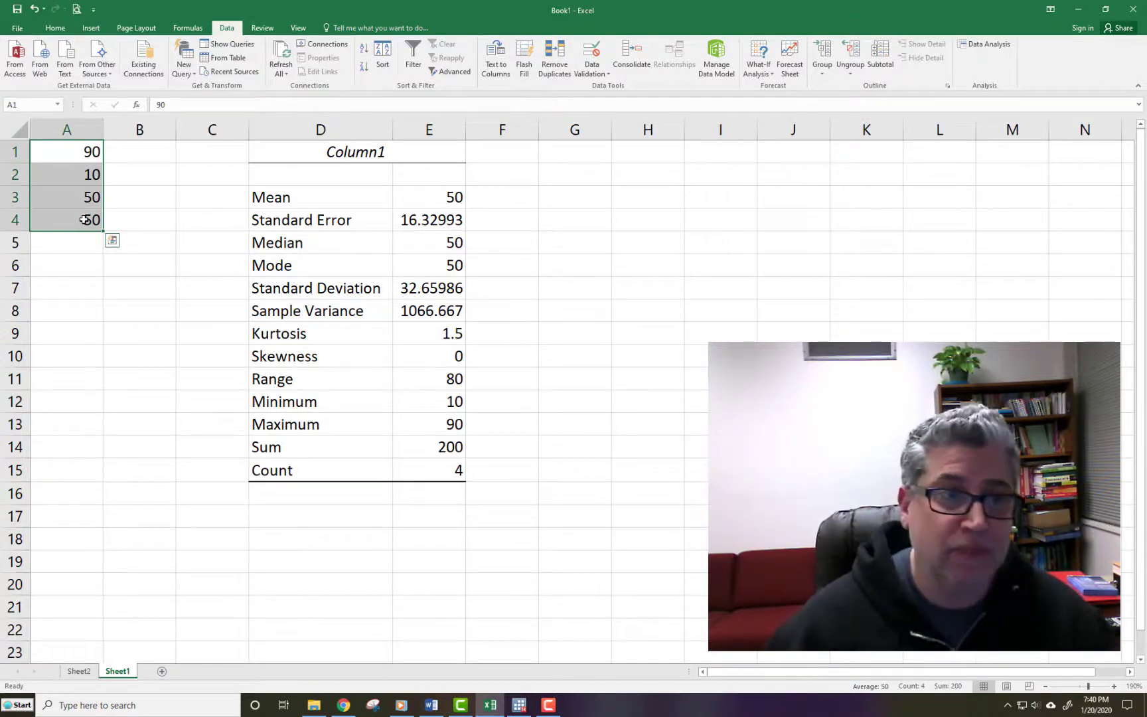
{"action": "left_click", "coordinate": [82, 241]}
{"action": "left_click", "coordinate": [78, 154]}
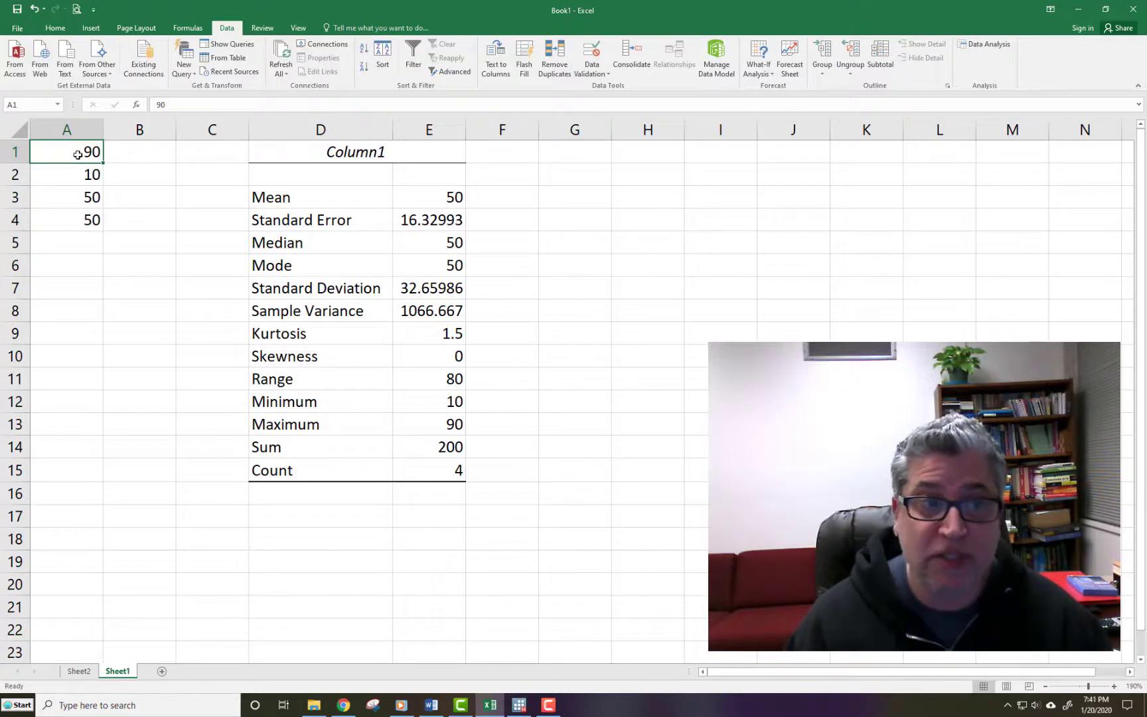
{"action": "left_click", "coordinate": [576, 195]}
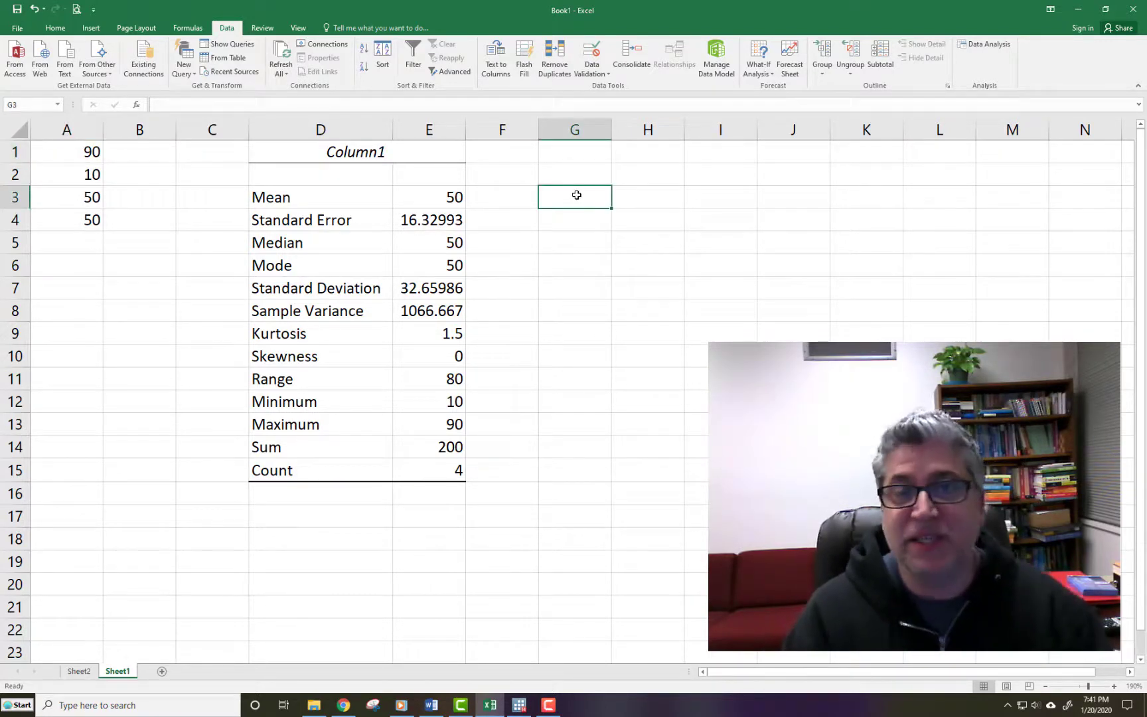